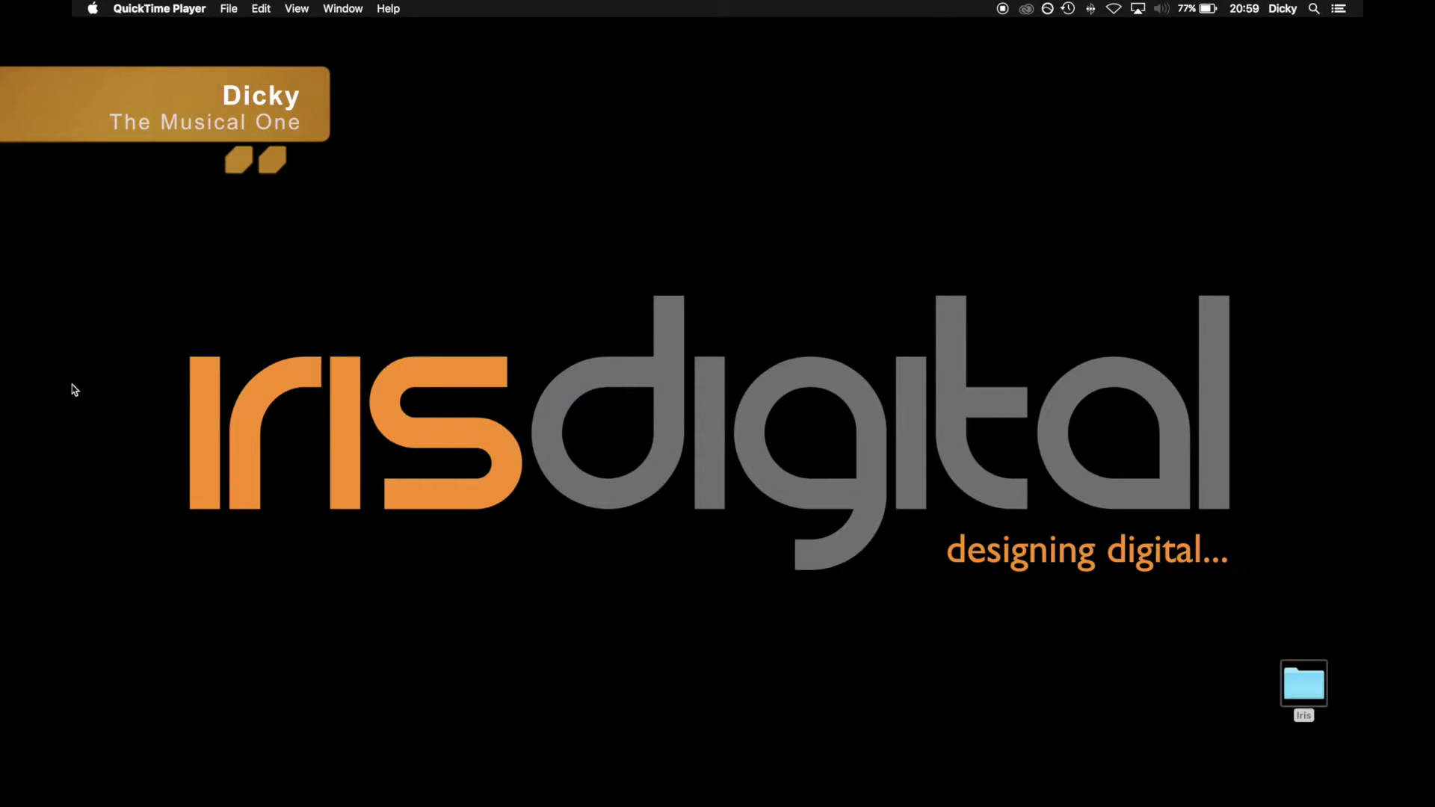
# Open Google Web Designer from the Dock.
pyautogui.moveTo(72, 389)
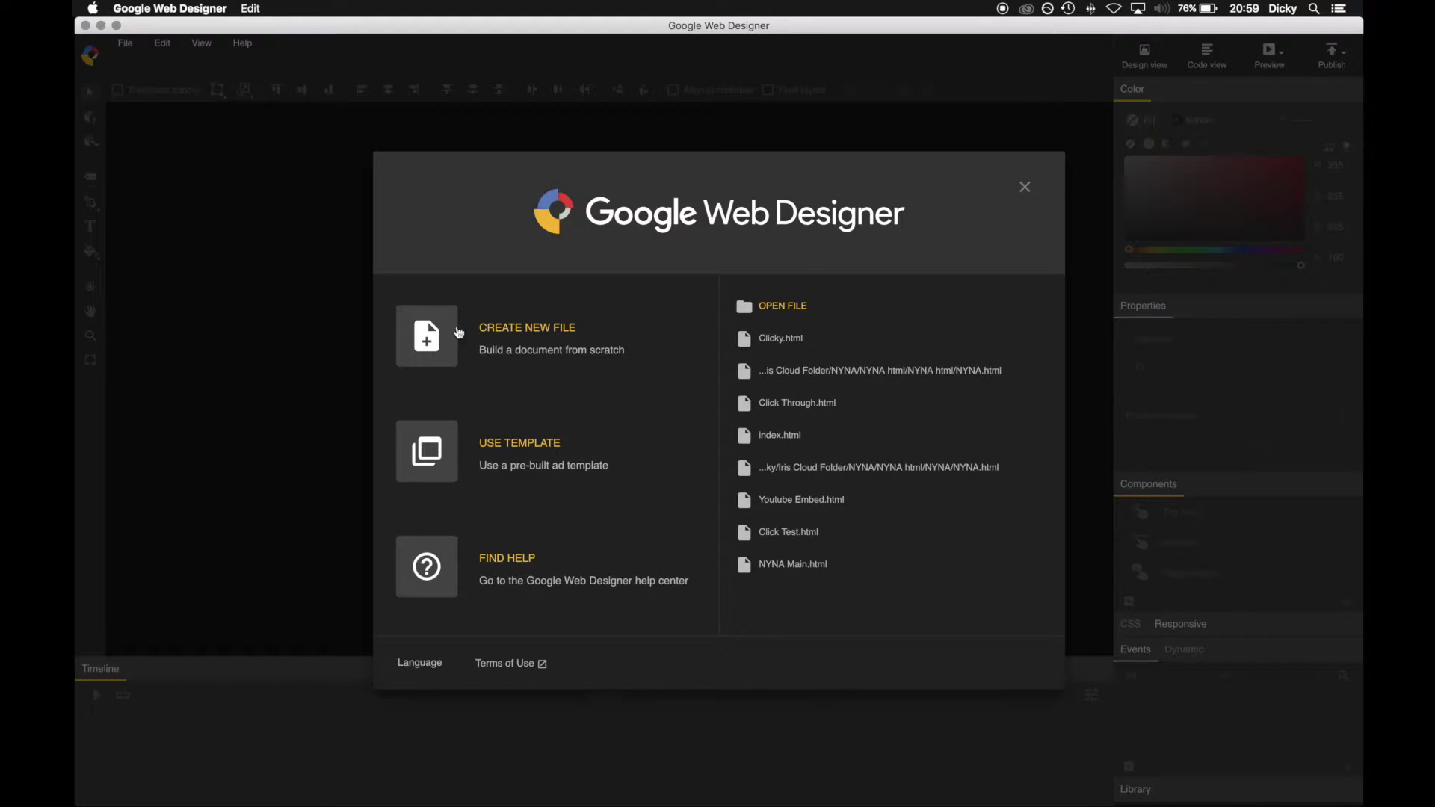
# Create a new HTML with Pages document with Name and Title 'Clicky'.
pyautogui.click(511, 332)
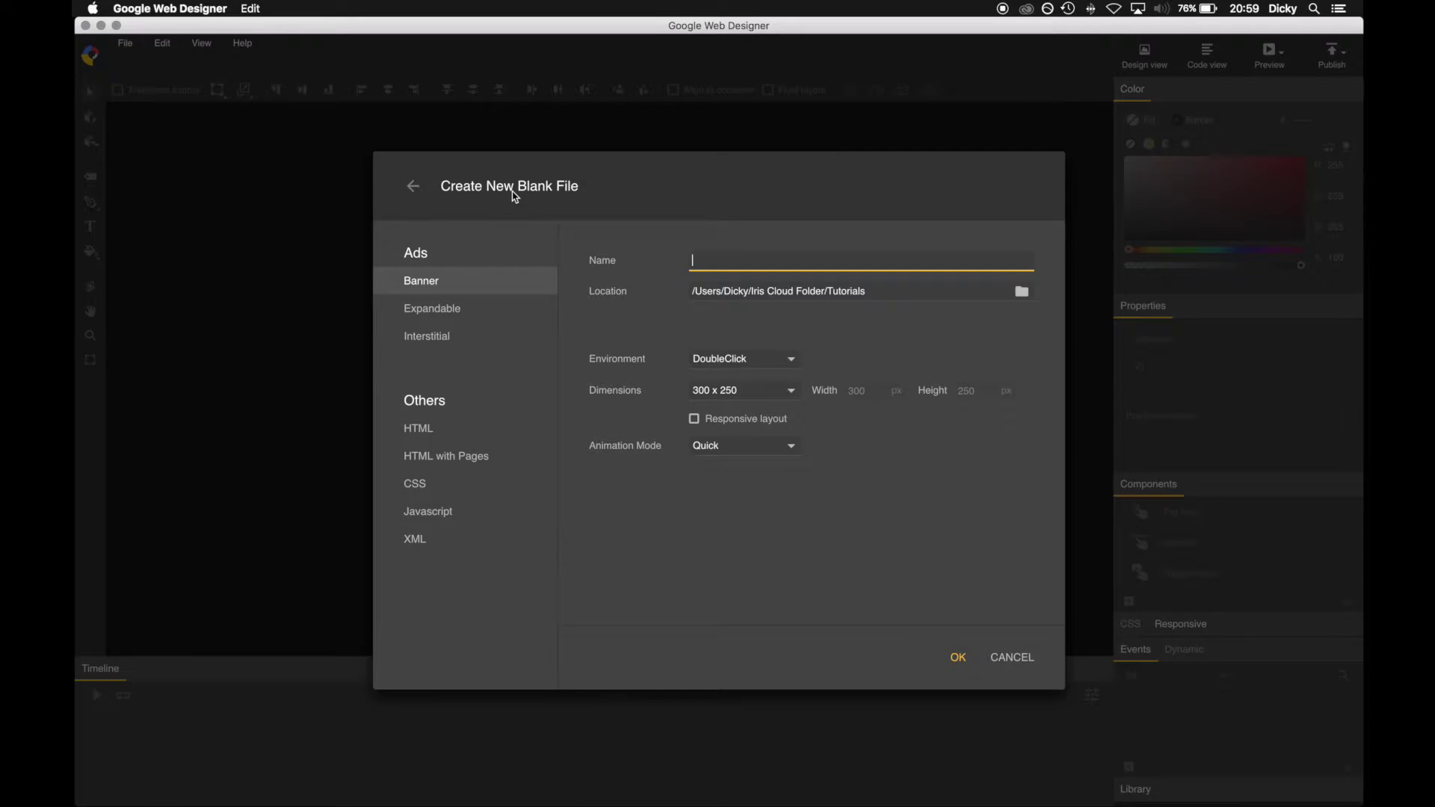
pyautogui.click(456, 468)
pyautogui.click(782, 266)
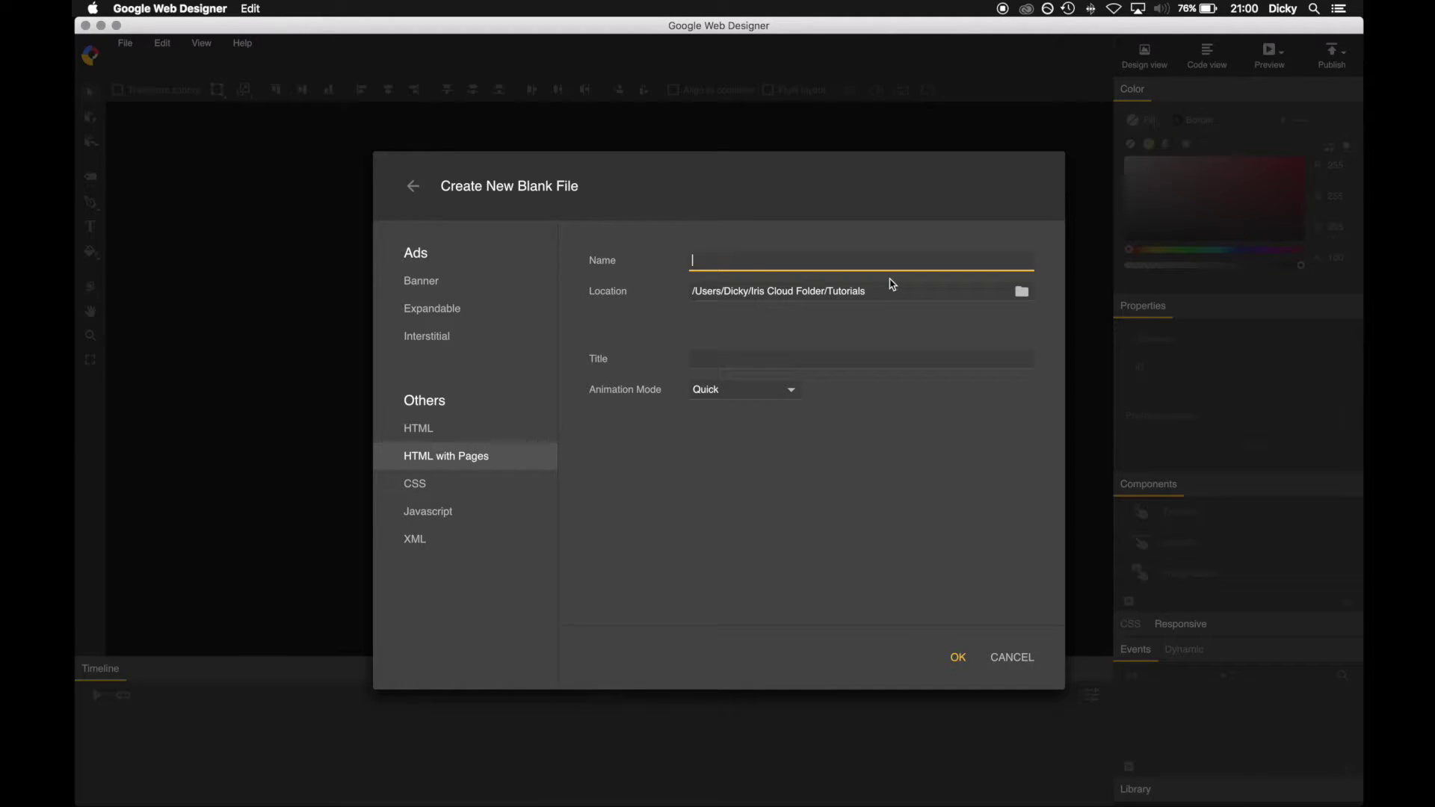
pyautogui.write('Clicky')
pyautogui.click(860, 359)
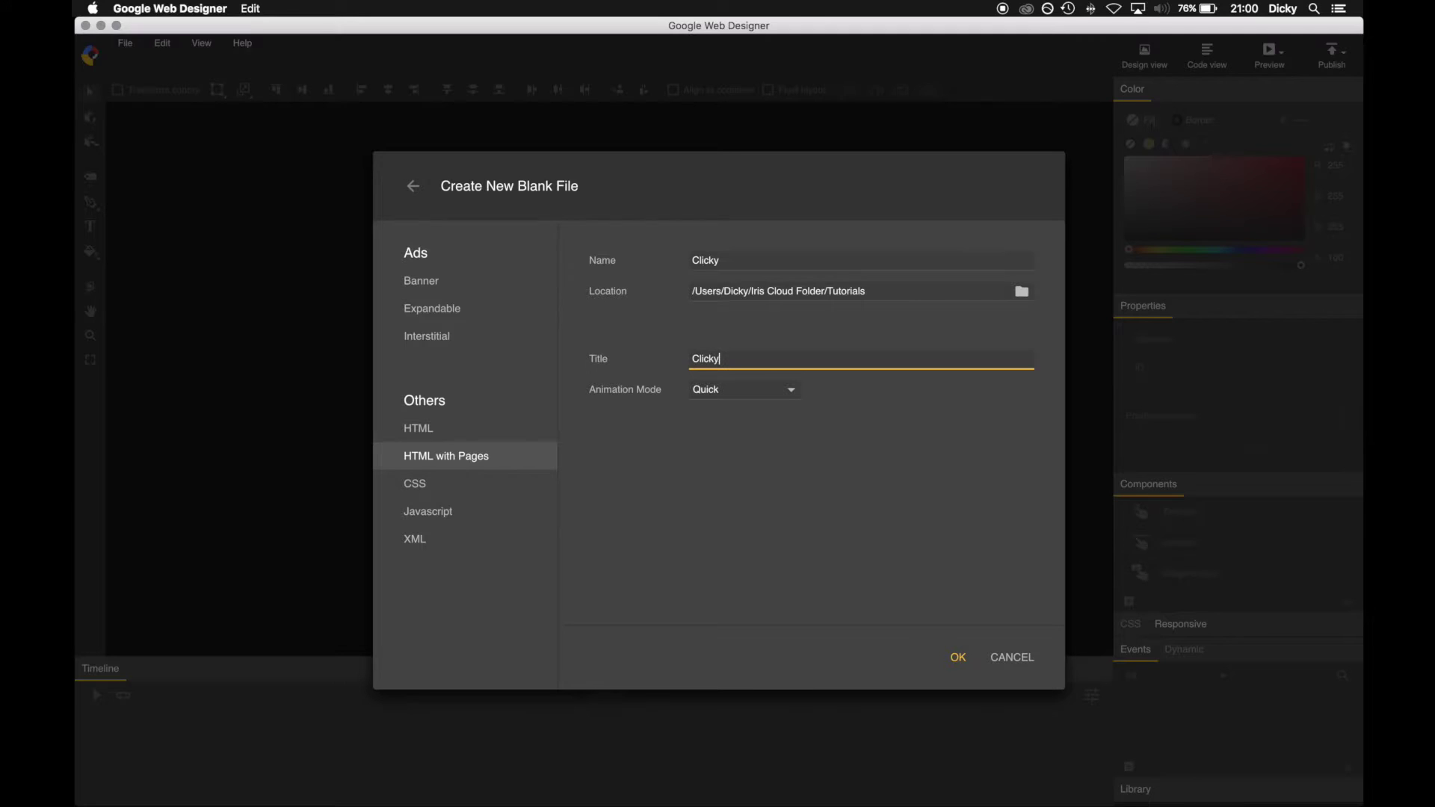
pyautogui.click(959, 657)
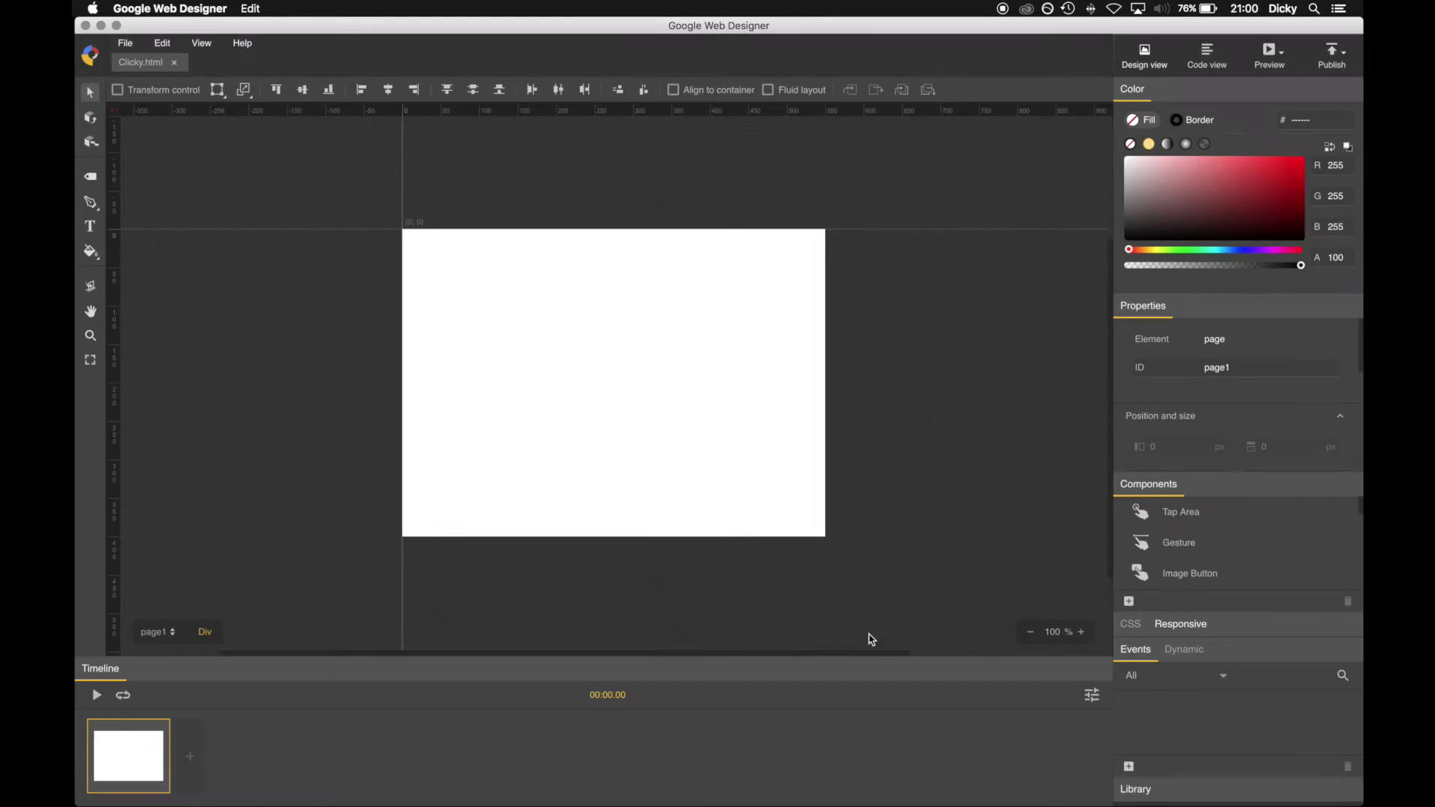
# Set the page width to 1280 and height to 720 px in Properties.
pyautogui.click(647, 381)
pyautogui.click(966, 344)
pyautogui.scroll(-1, 1306, 374)
pyautogui.scroll(-5, 1306, 374)
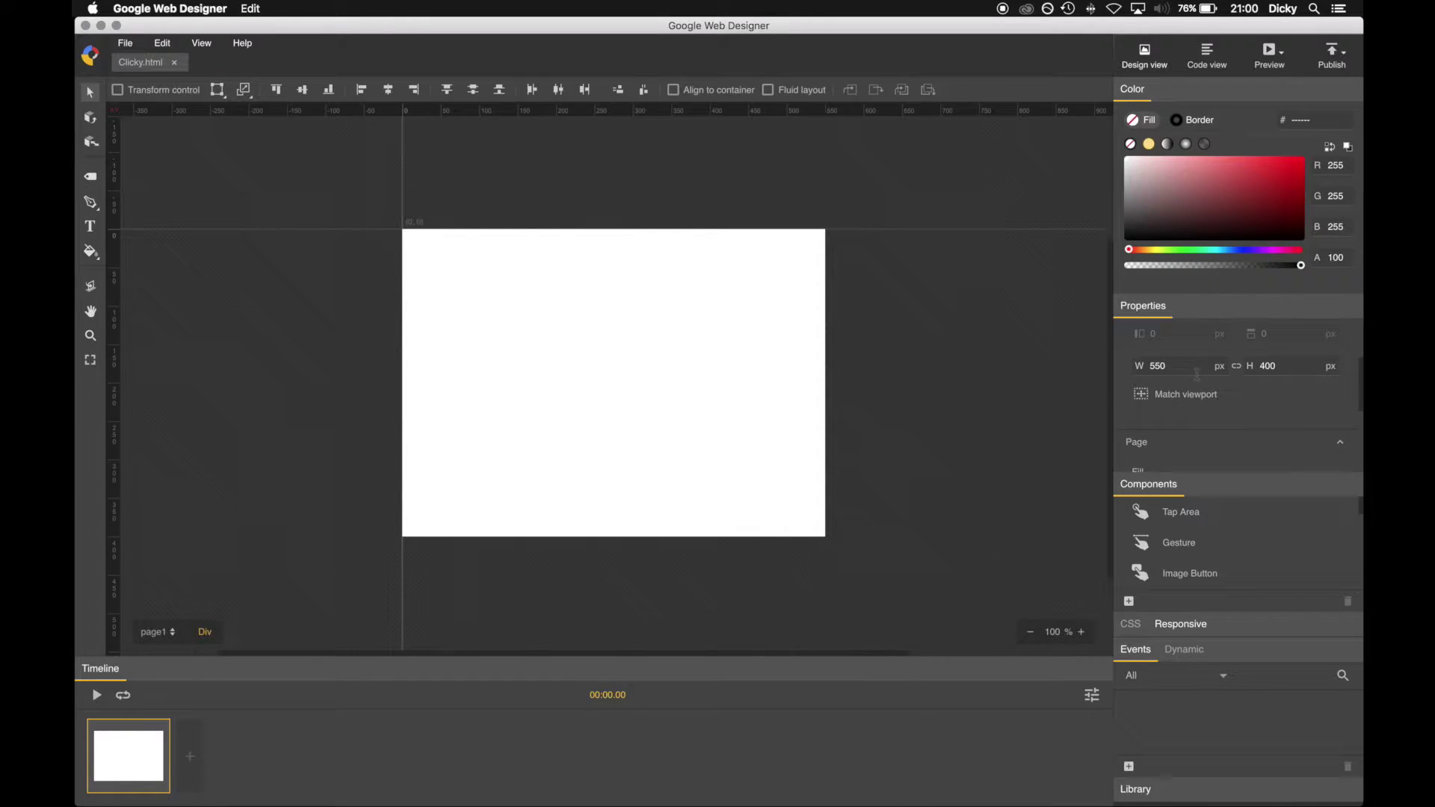
pyautogui.moveTo(1139, 366); pyautogui.dragTo(1120, 366)
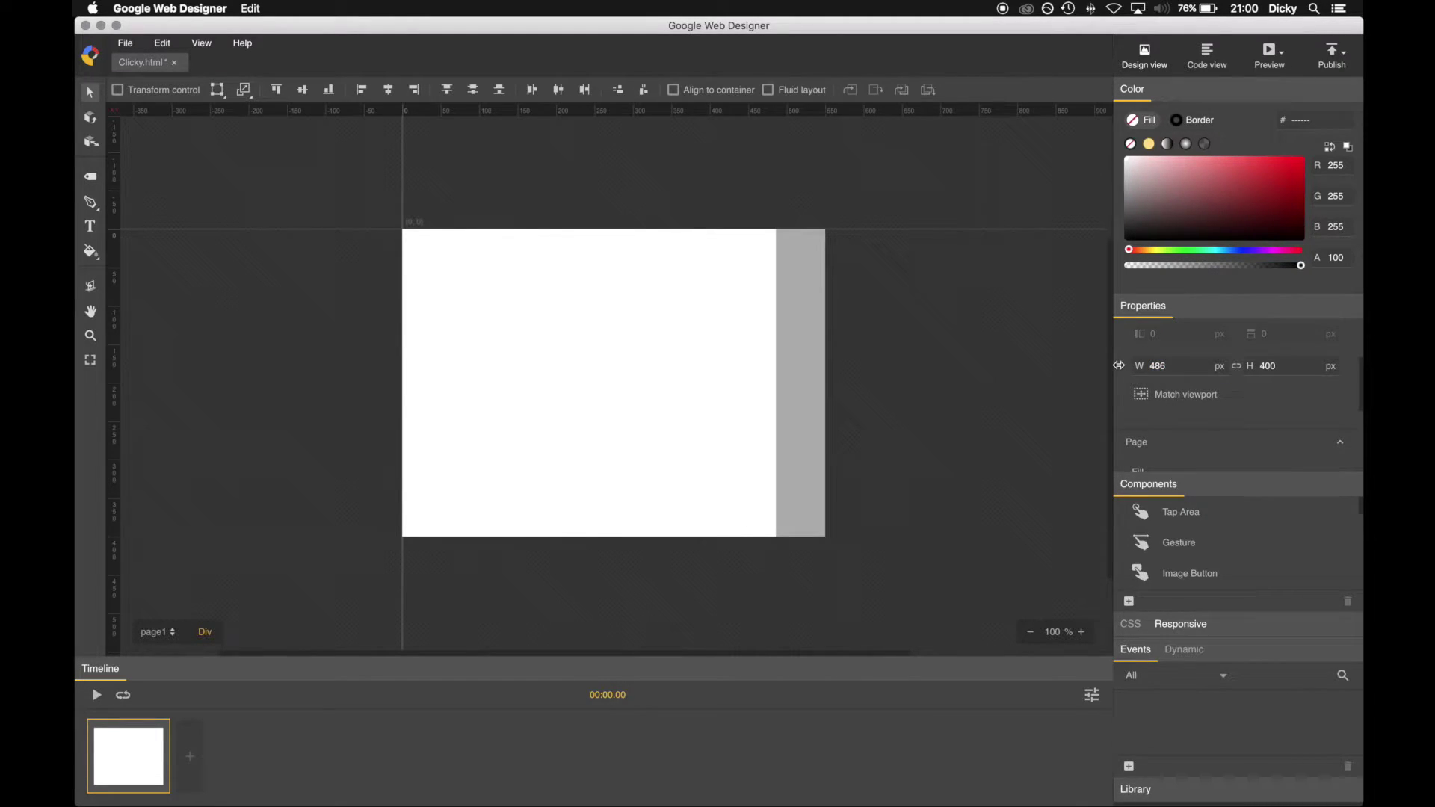
pyautogui.click(1192, 365)
pyautogui.write('1280')
pyautogui.press('Tab')
pyautogui.write('72')
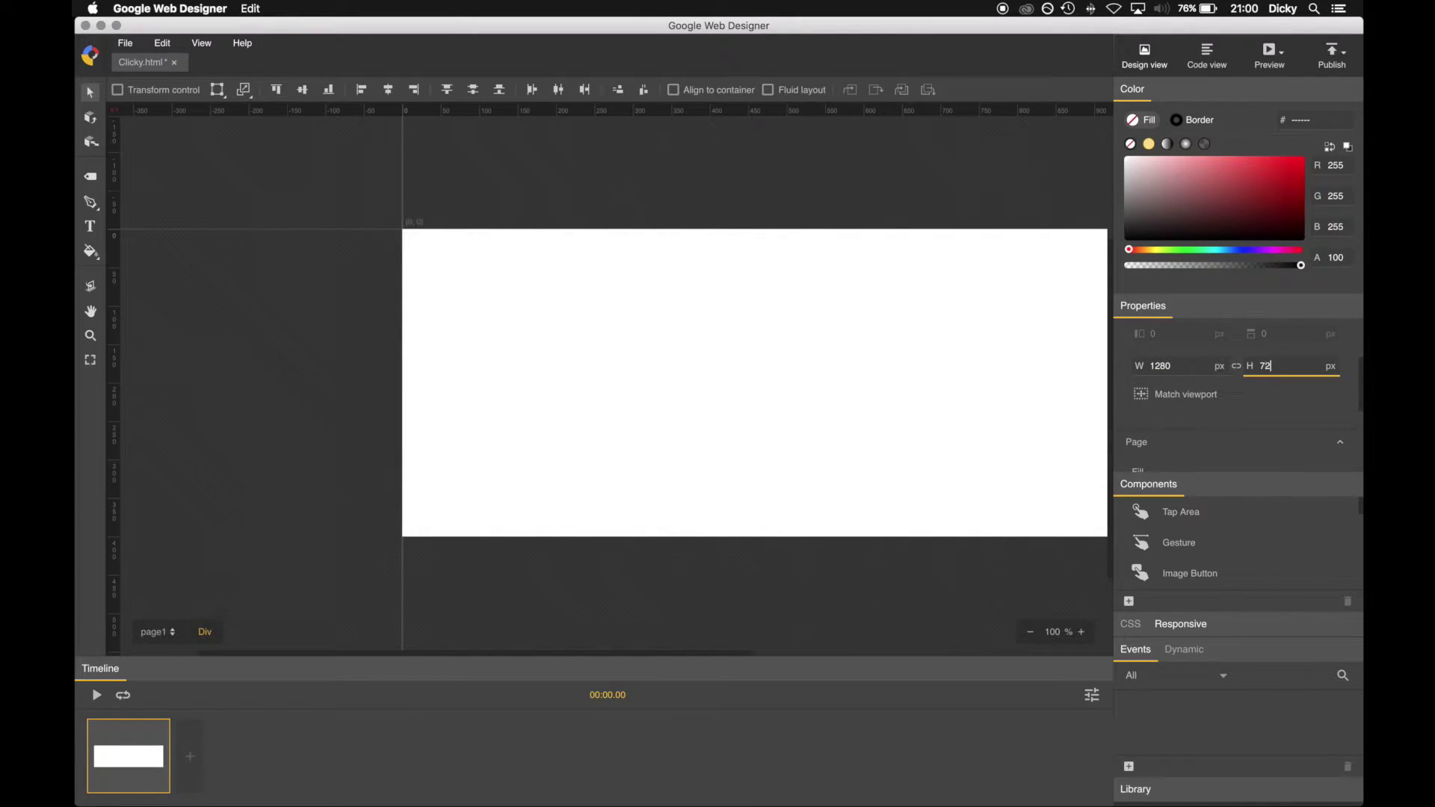
pyautogui.press('Return')
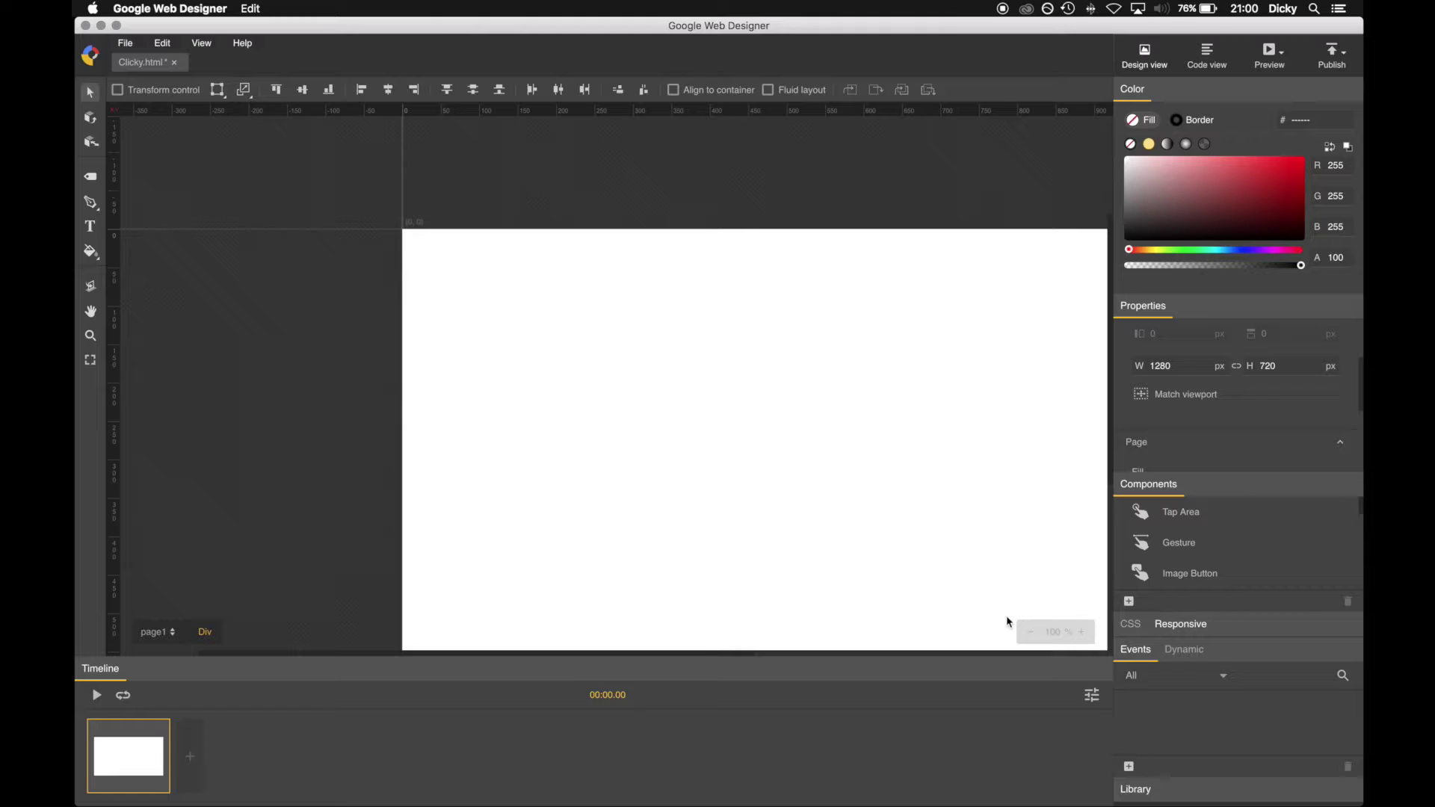
# Zoom out until the whole 1280 × 720 page fits in view.
pyautogui.click(1032, 632)
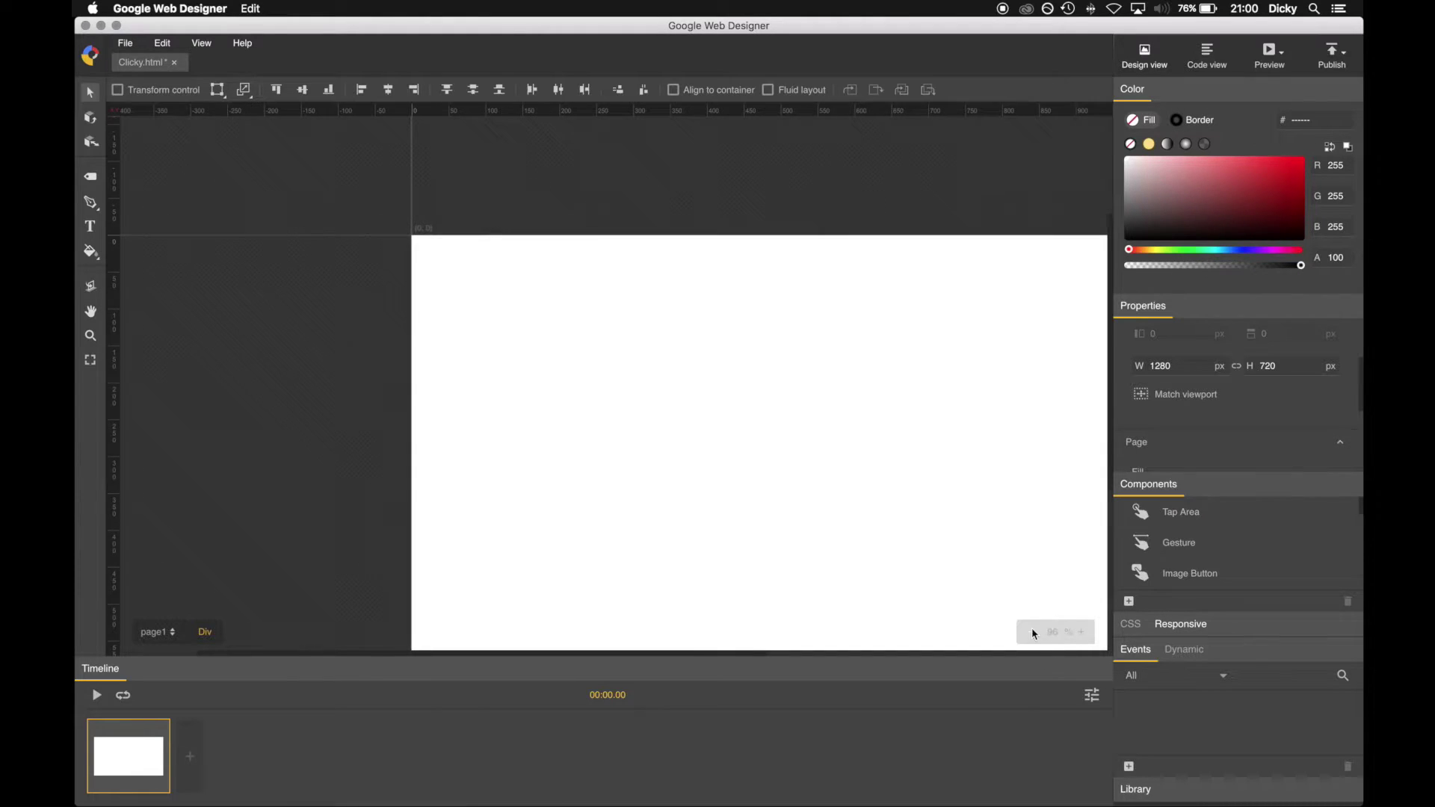
pyautogui.click(1032, 634)
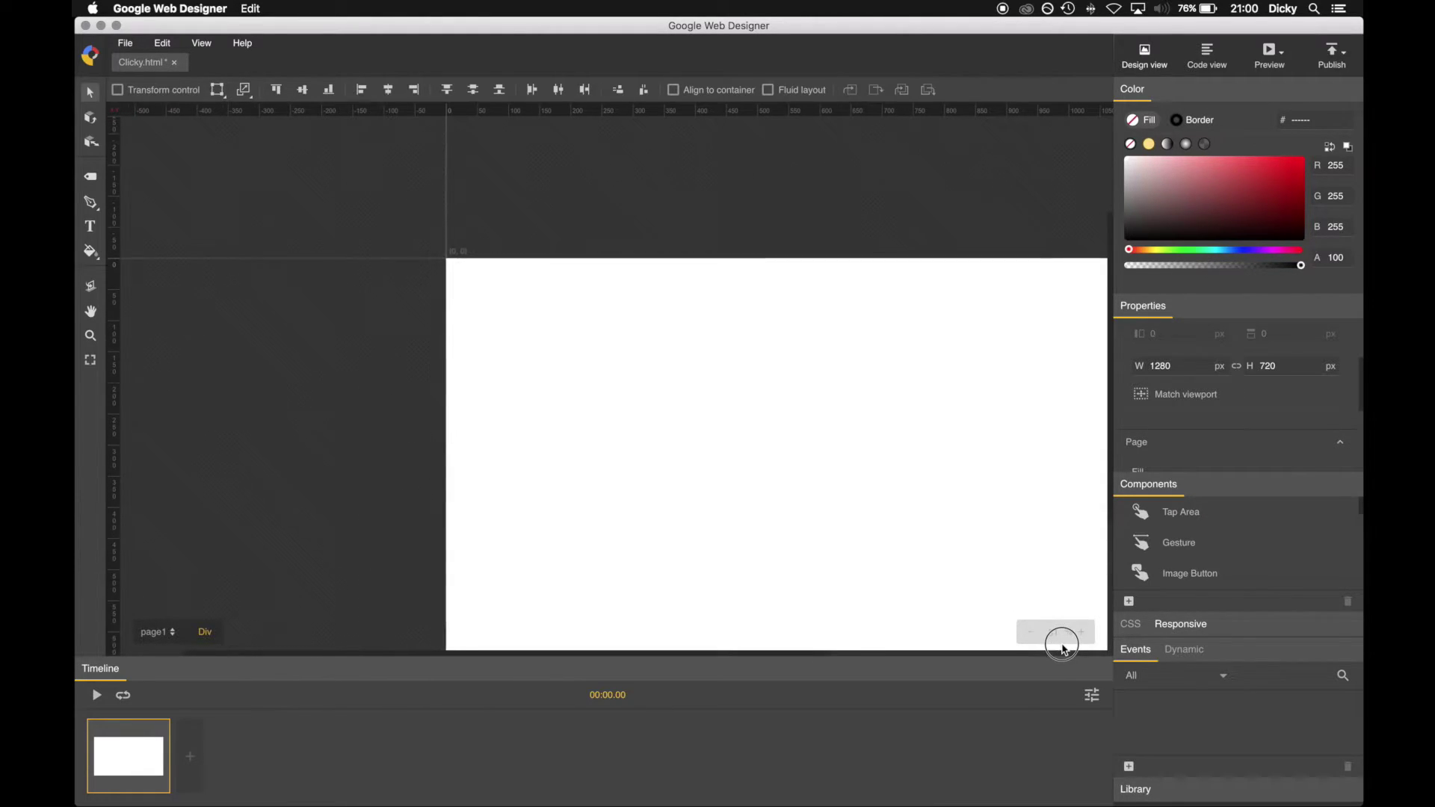
pyautogui.click(1061, 648)
pyautogui.scroll(-5, 977, 493)
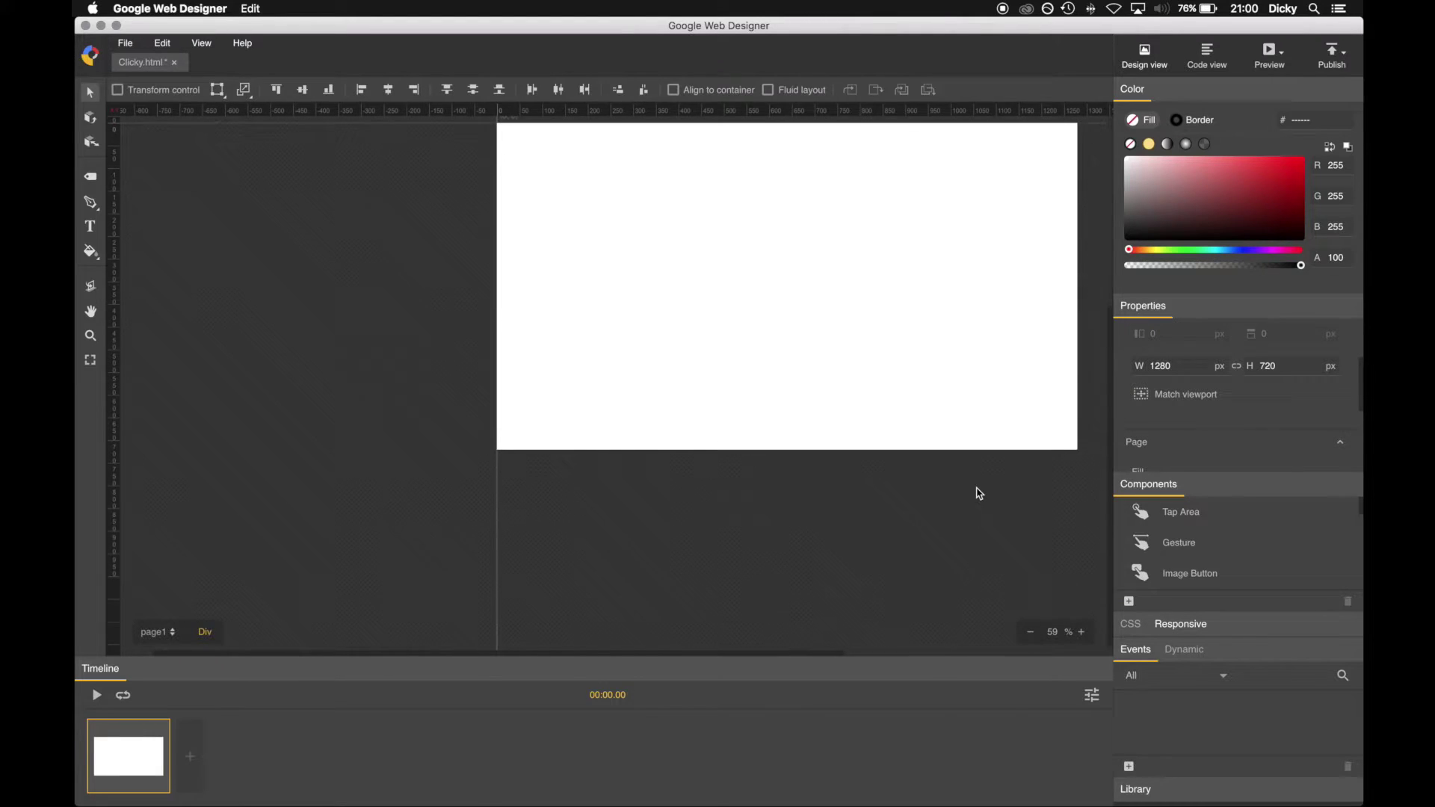
pyautogui.hscroll(2, 977, 493)
pyautogui.scroll(4, 980, 494)
pyautogui.hscroll(3, 980, 494)
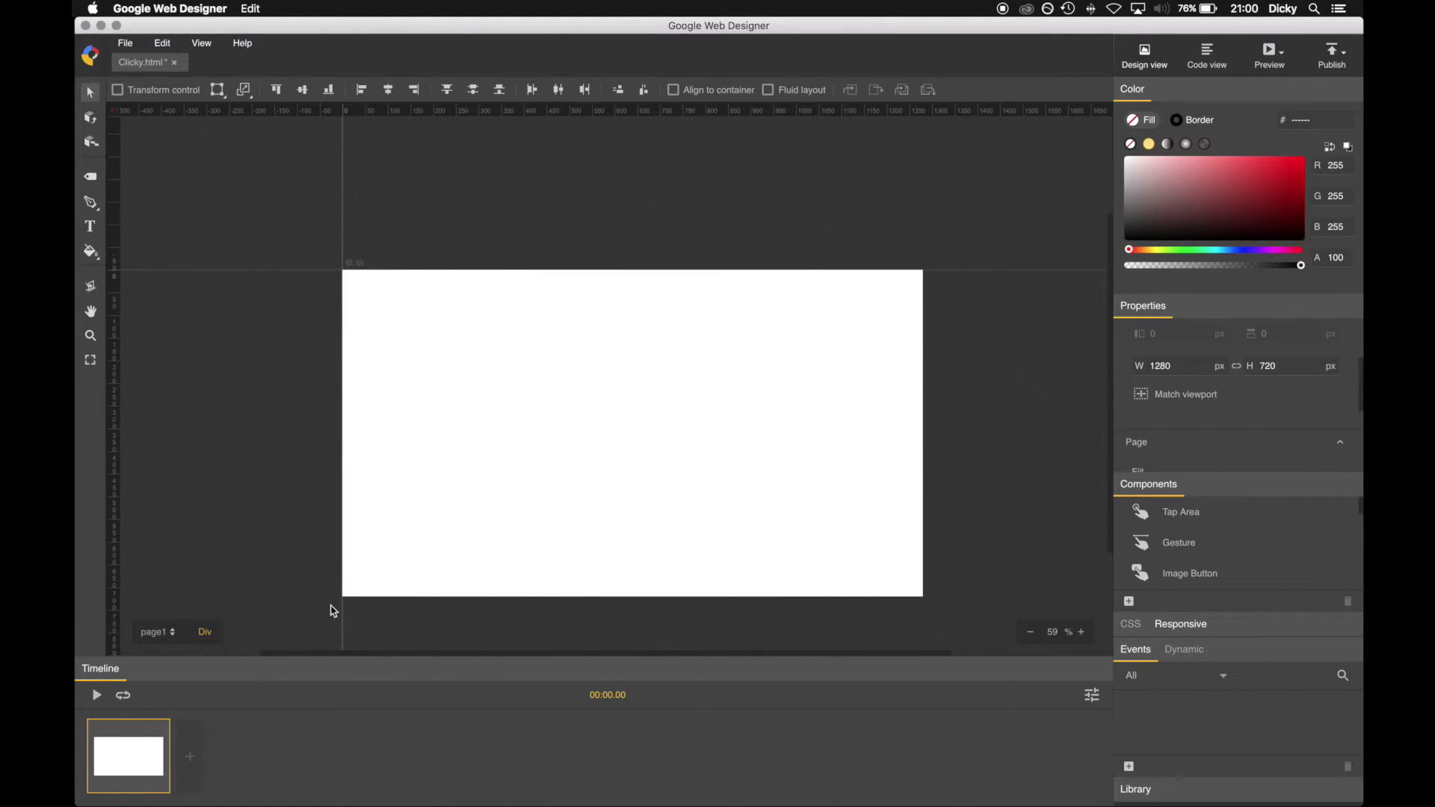
# Rename page1 to 'Index' in the page list.
pyautogui.click(172, 634)
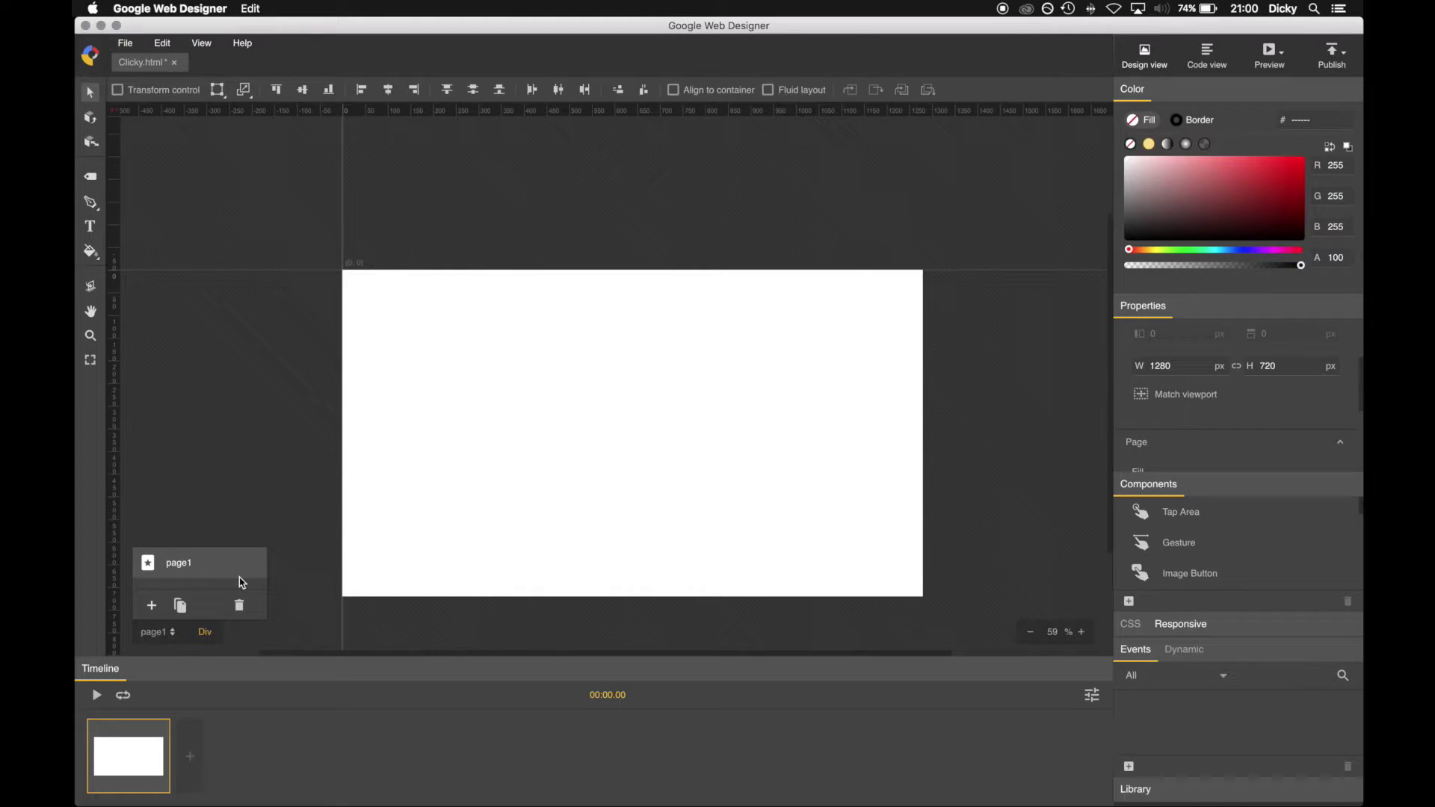
pyautogui.doubleClick(182, 571)
pyautogui.write('Index')
pyautogui.press('Return')
# Place a 478 × 150 Tap Area on Index, fill it red (D11616), and preview it.
pyautogui.click(1196, 517)
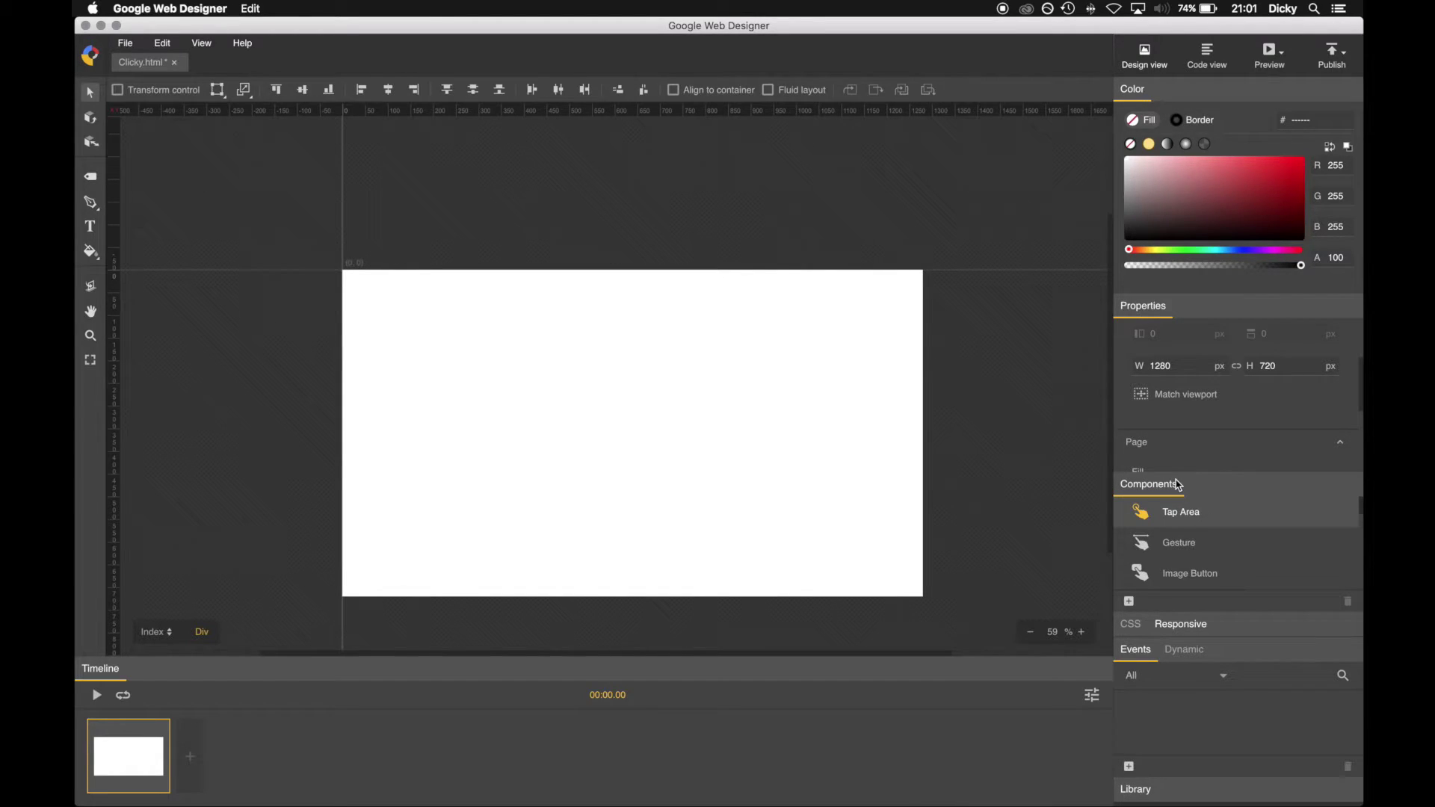
pyautogui.scroll(-10, 1207, 525)
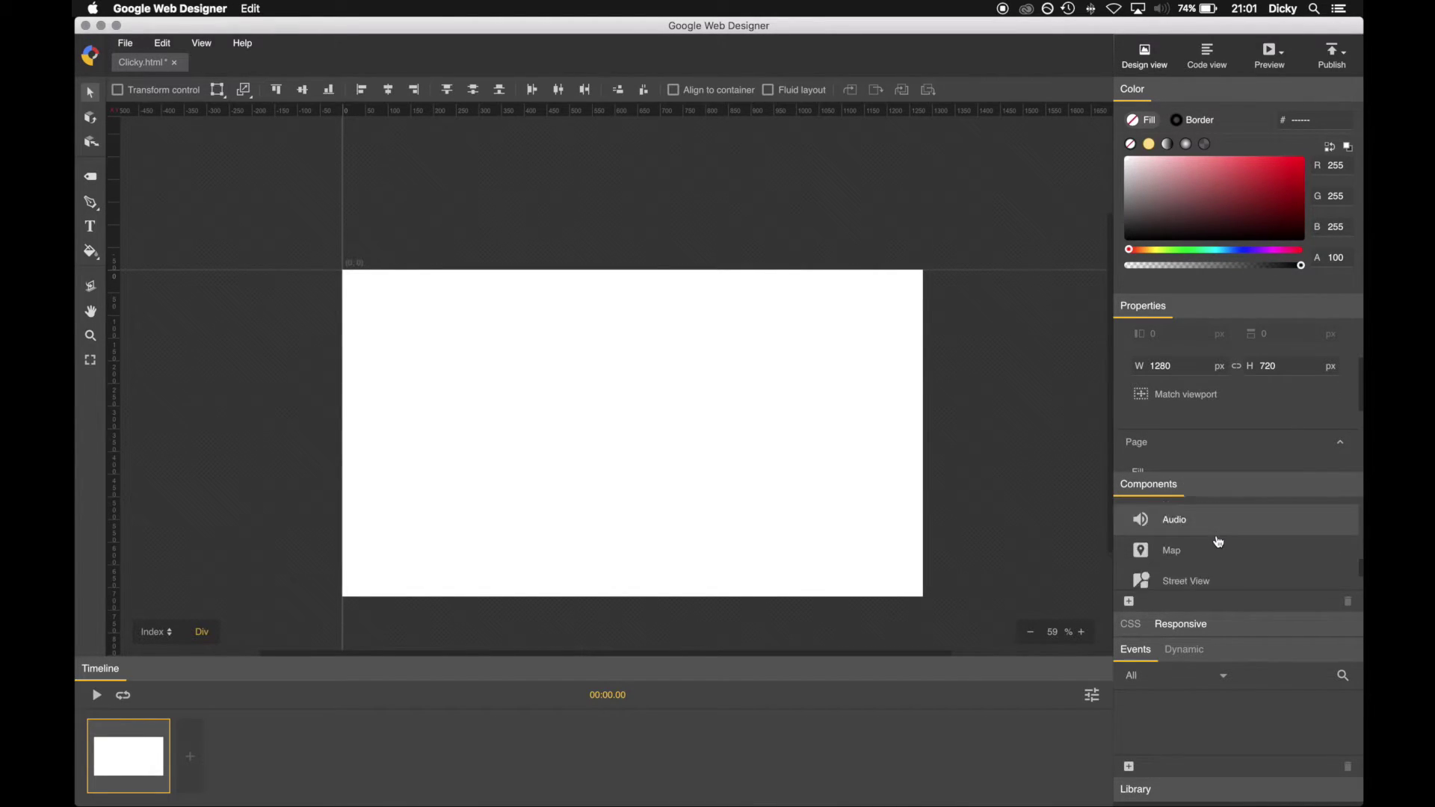
pyautogui.scroll(-3, 1219, 542)
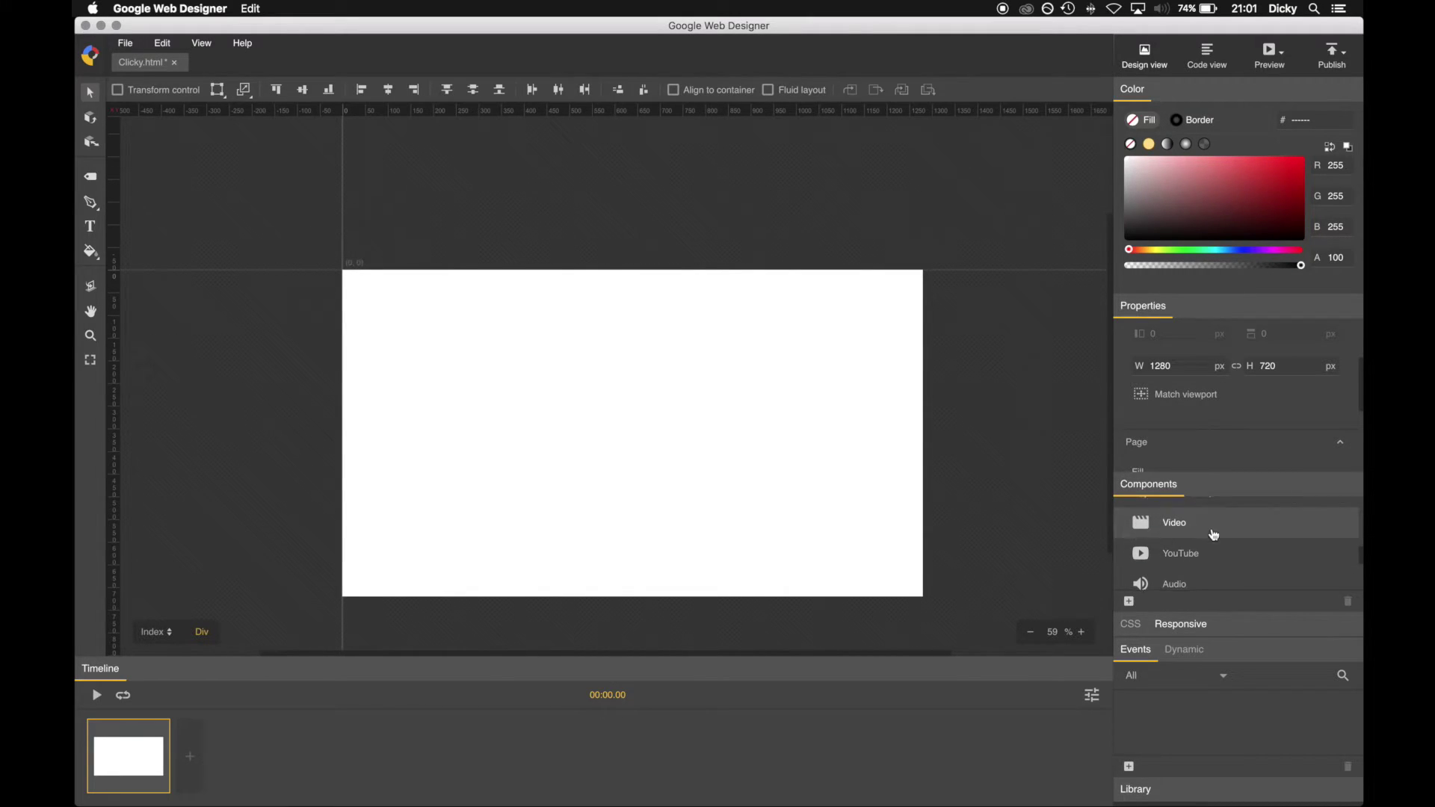
pyautogui.scroll(13, 1214, 535)
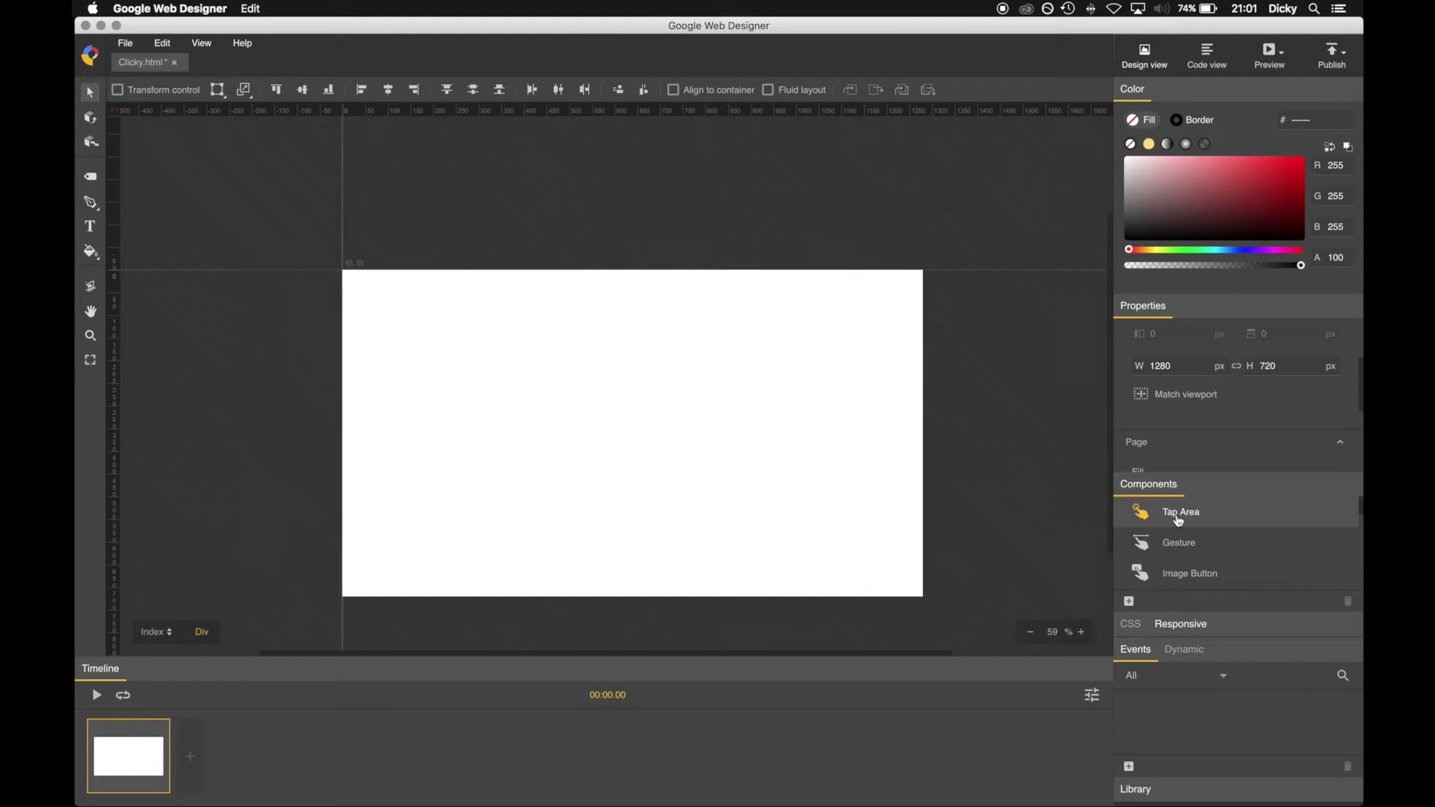
pyautogui.moveTo(1189, 516); pyautogui.dragTo(560, 353)
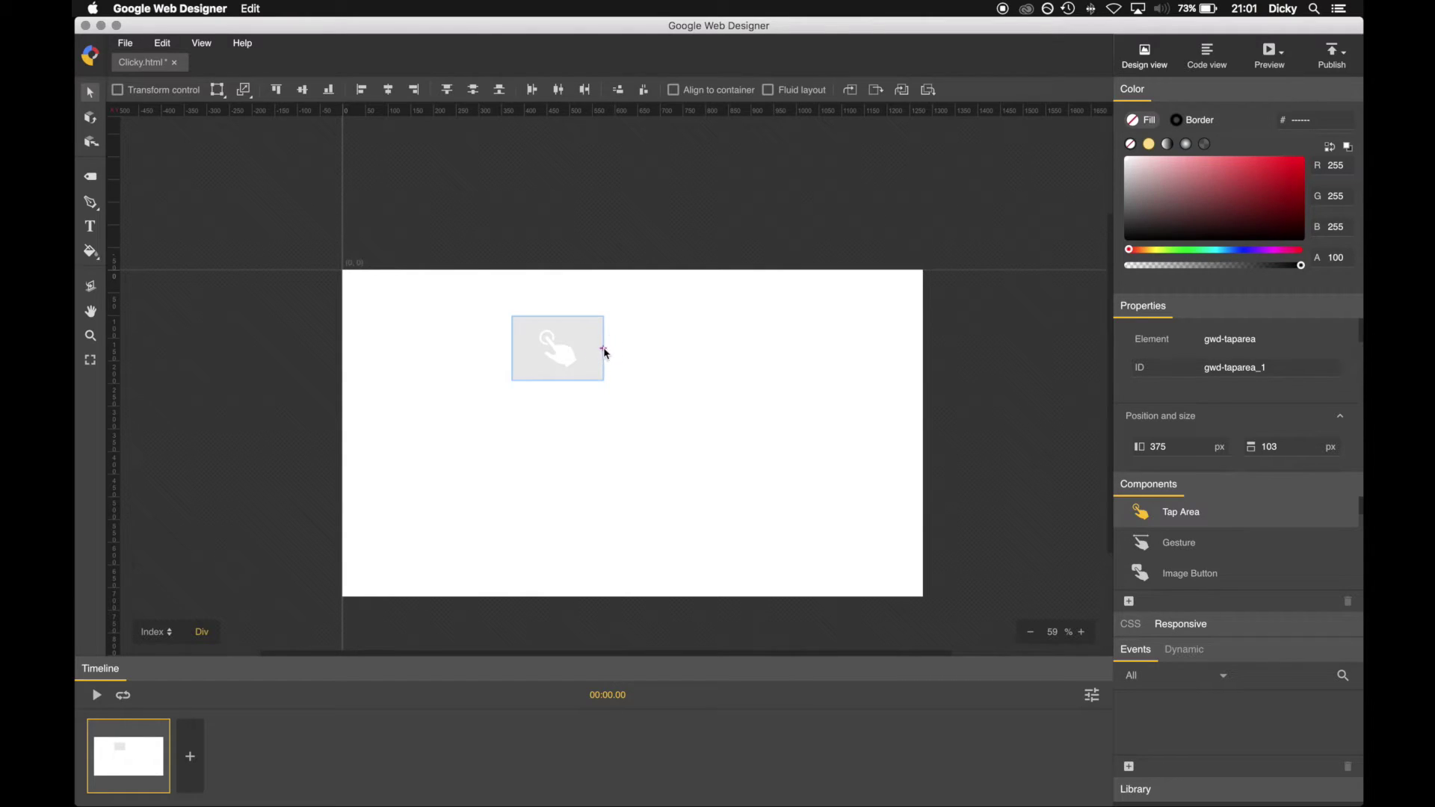
pyautogui.moveTo(604, 352); pyautogui.dragTo(651, 372)
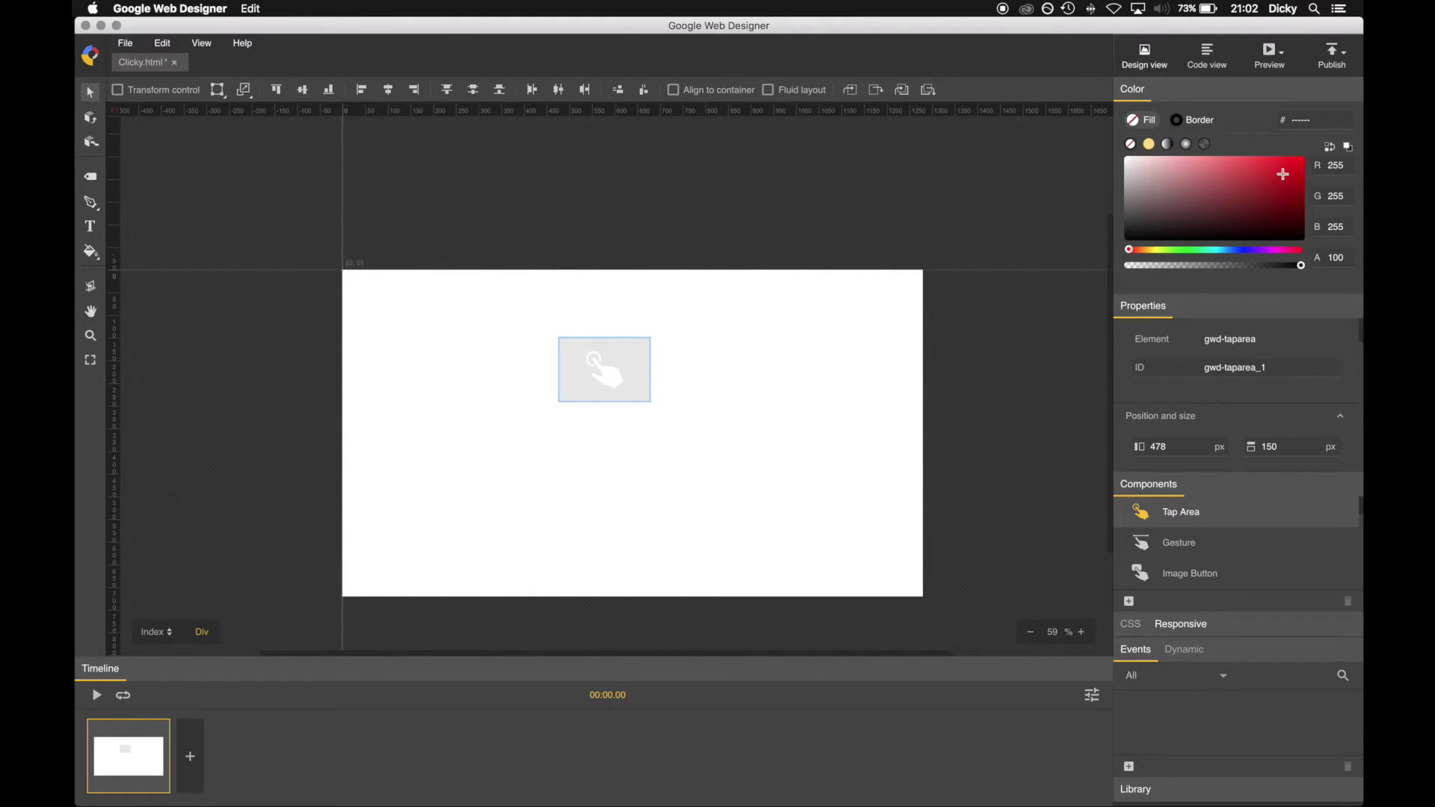
pyautogui.click(1287, 173)
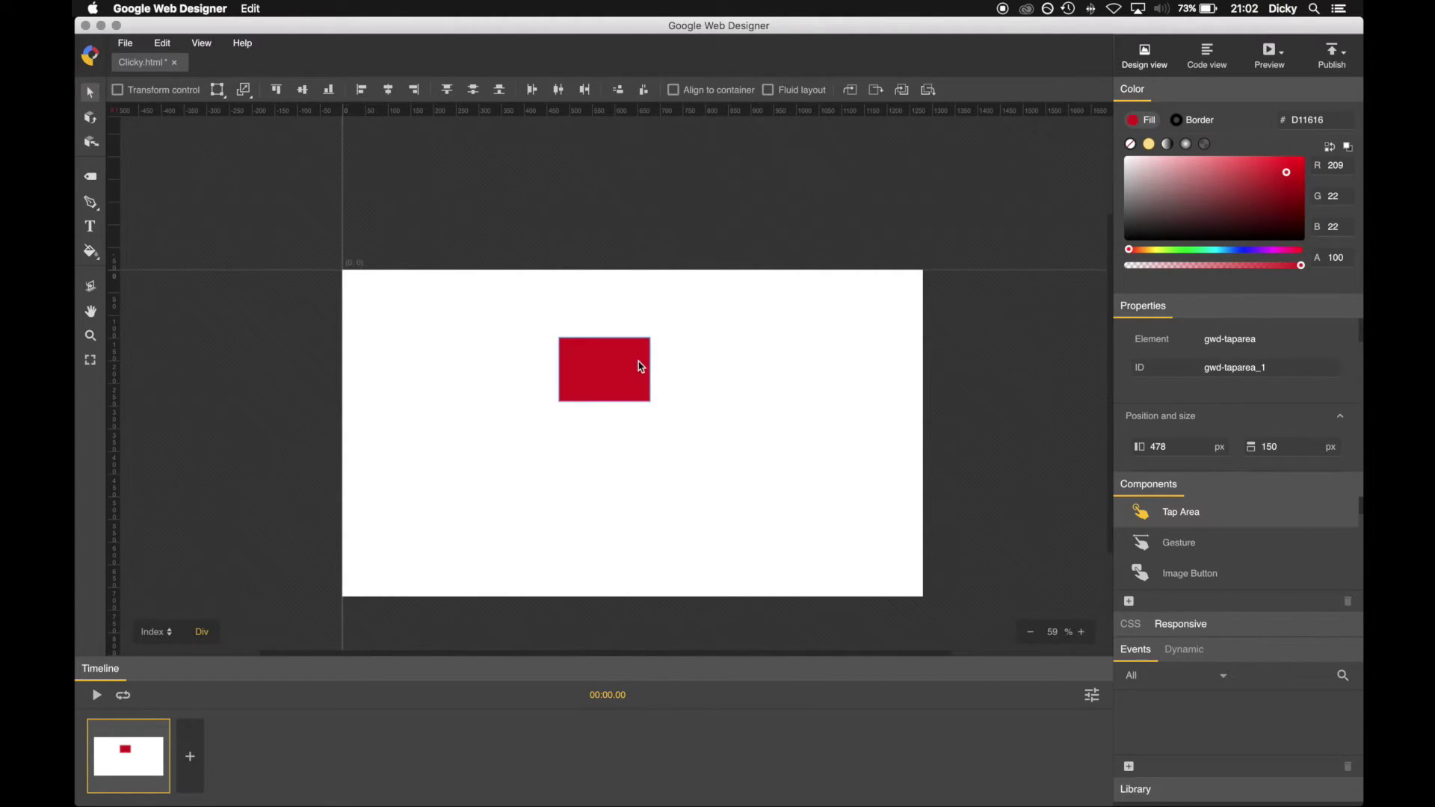
pyautogui.press('super+Return')
pyautogui.scroll(-5, 883, 388)
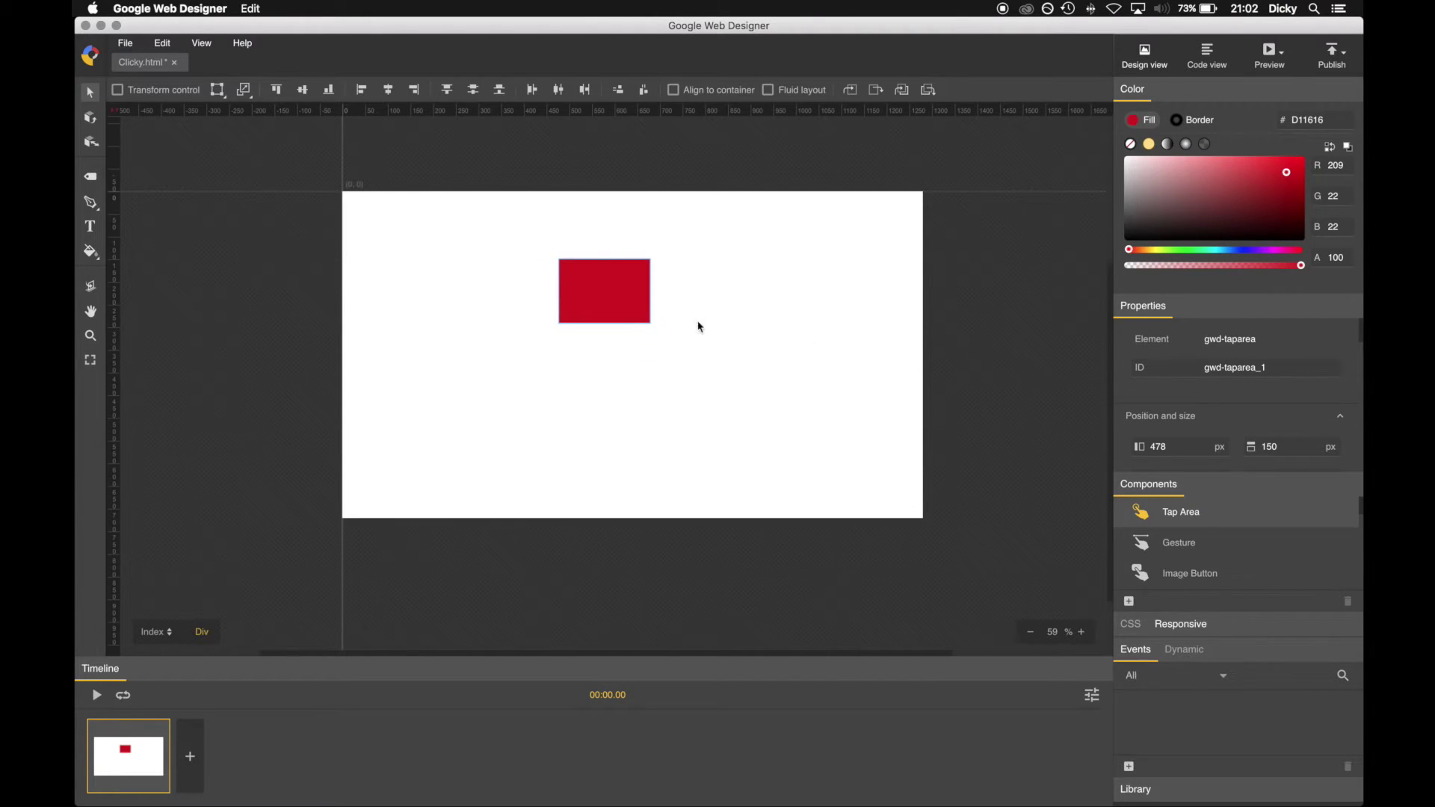
# Duplicate the Index page and rename the copy 'Page2'.
pyautogui.click(158, 631)
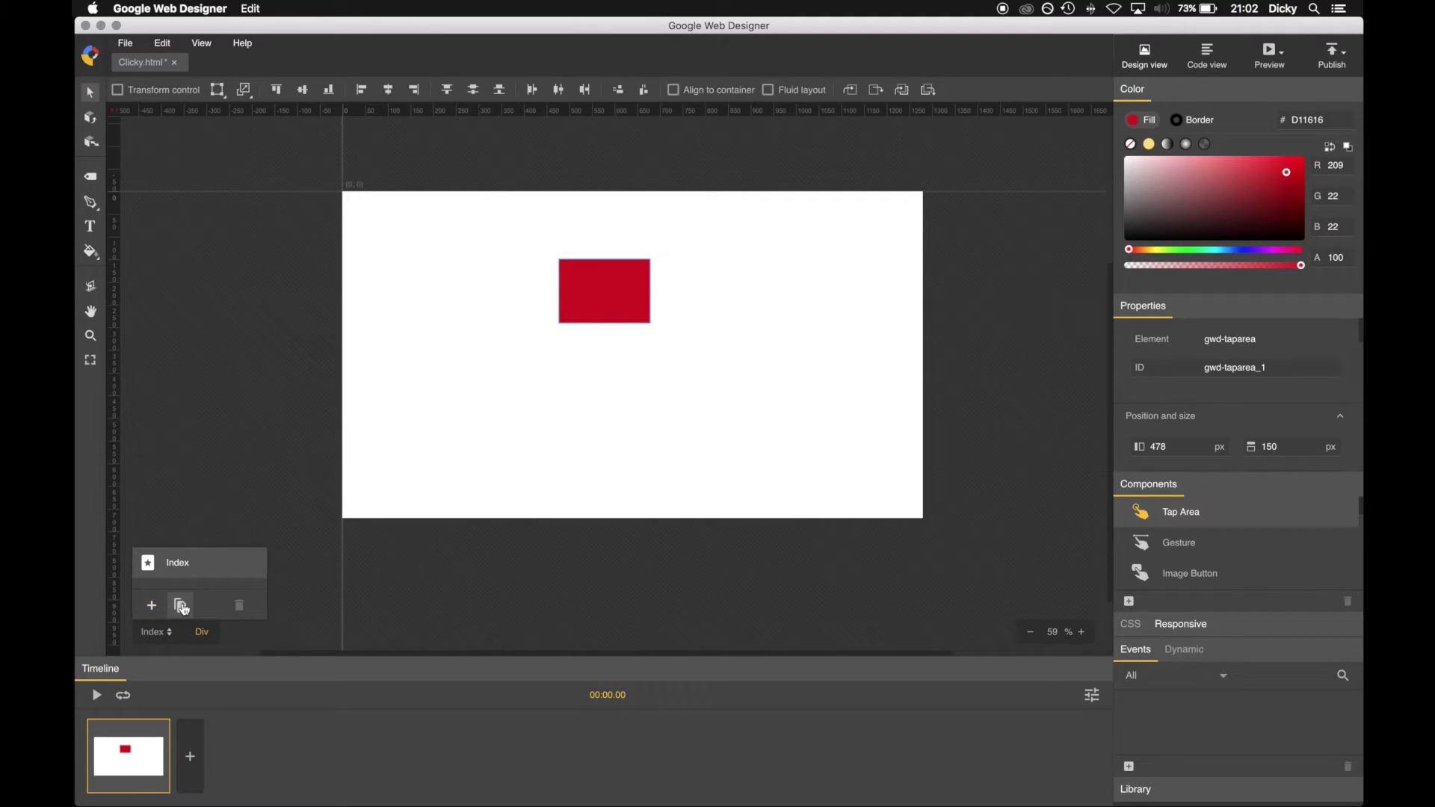
pyautogui.click(181, 605)
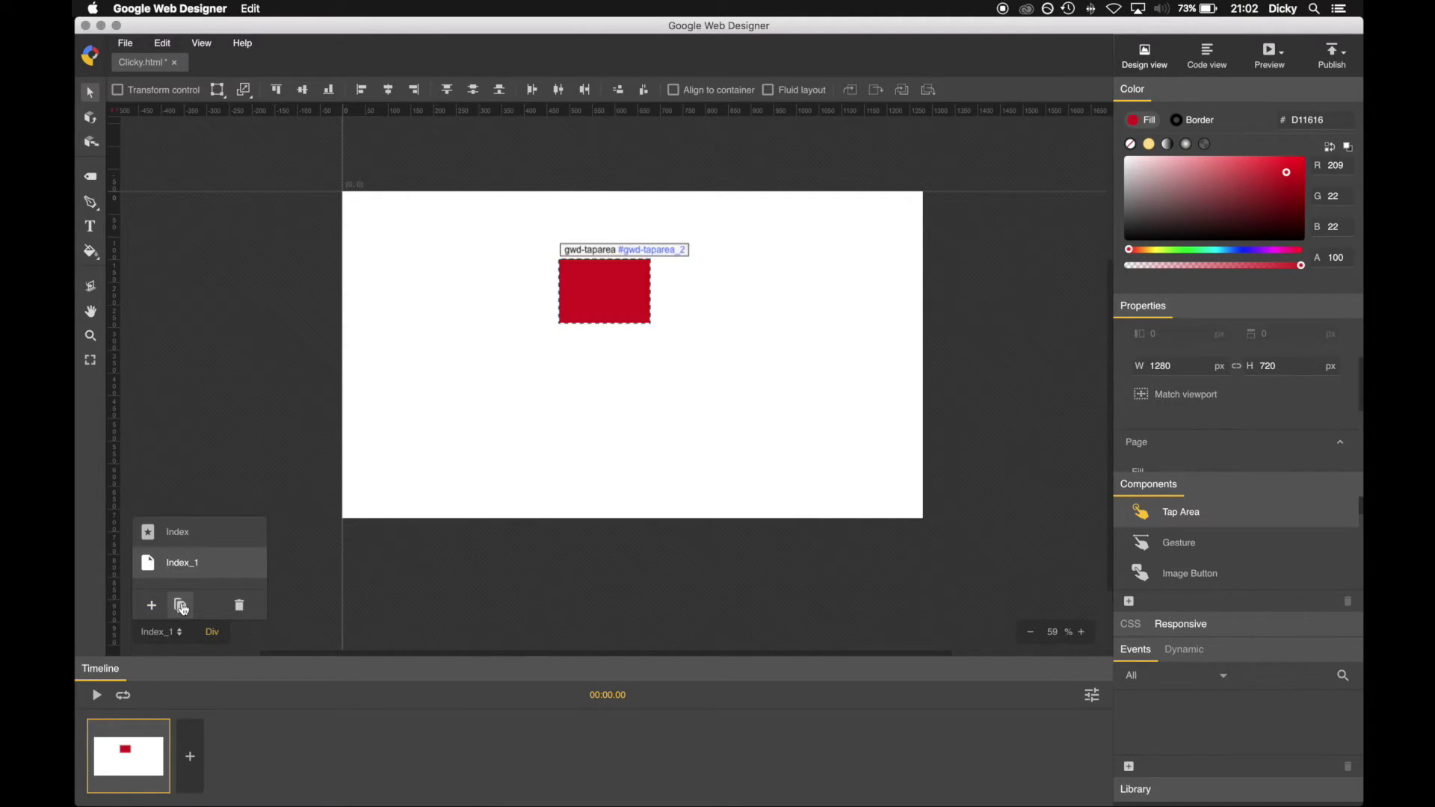
pyautogui.click(186, 568)
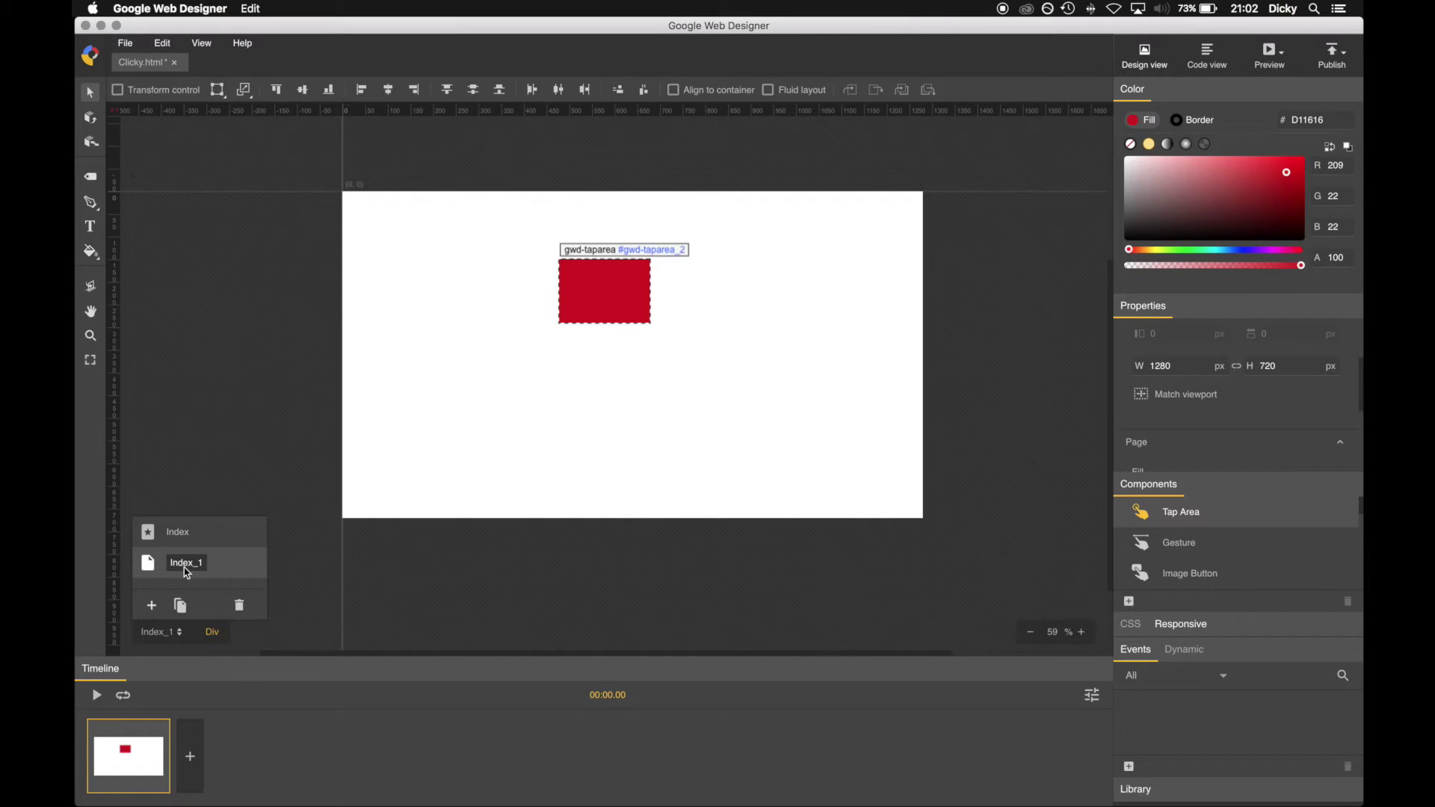
pyautogui.click(187, 568)
pyautogui.write('Page2')
pyautogui.press('Return')
pyautogui.click(200, 530)
pyautogui.click(208, 562)
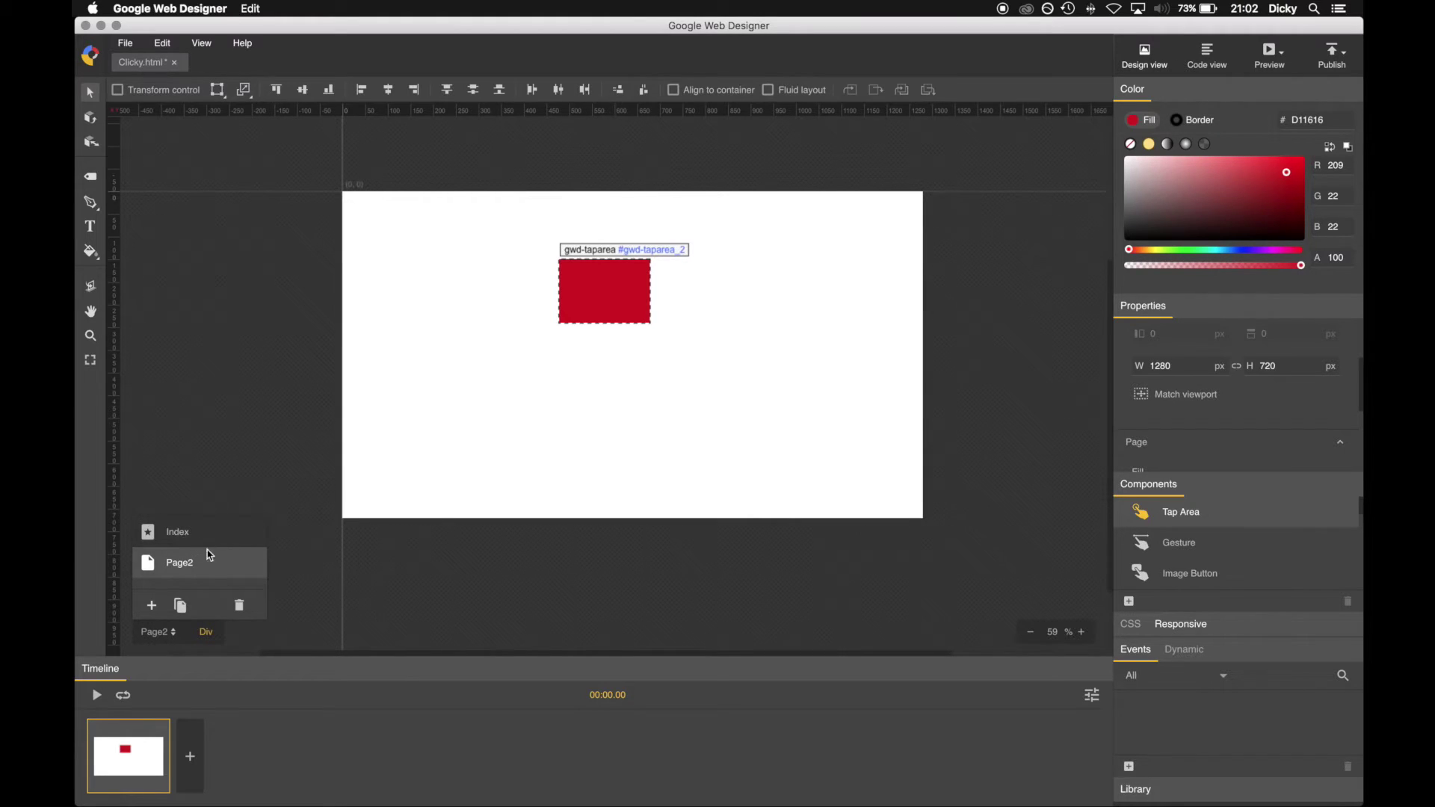
pyautogui.click(204, 542)
pyautogui.click(202, 563)
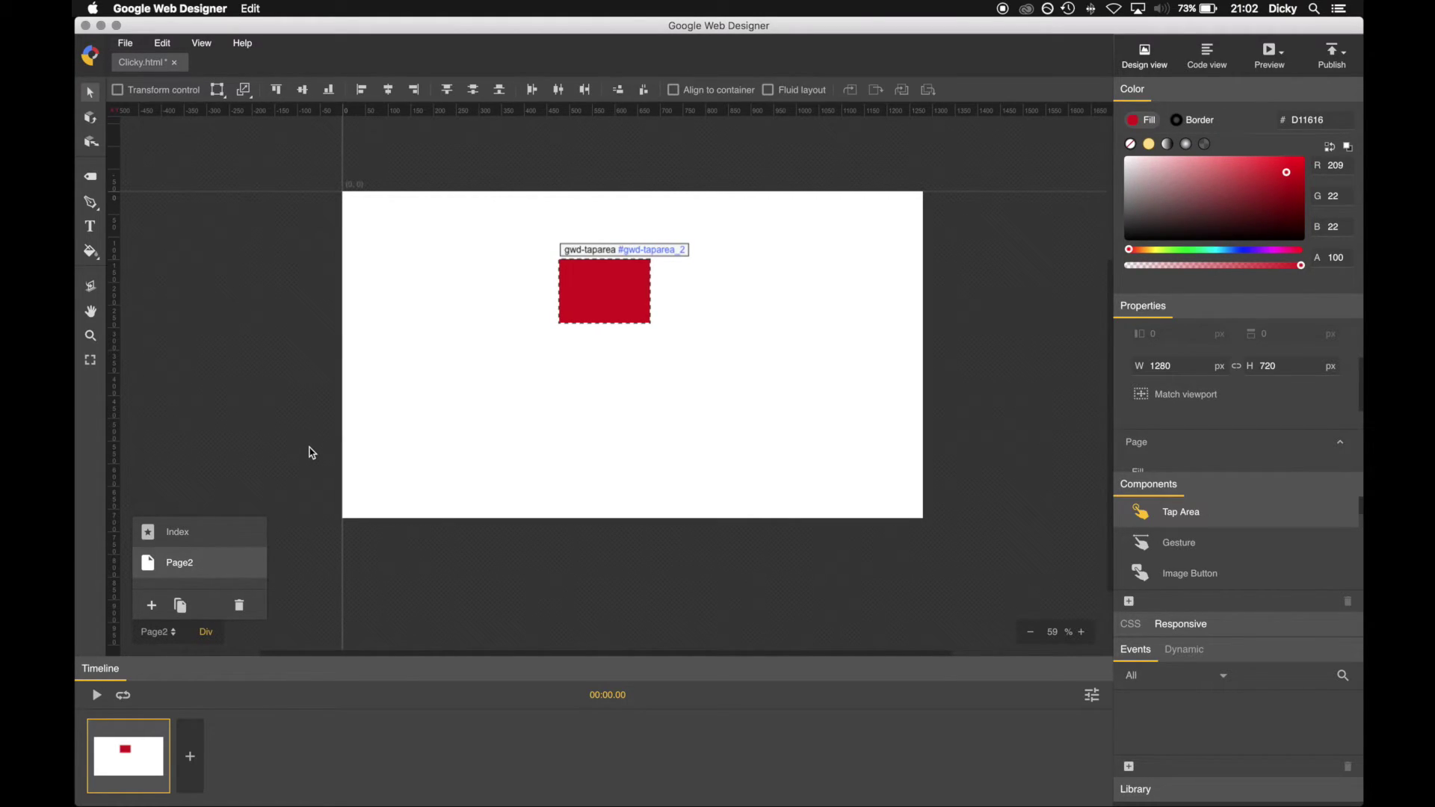
# Fill Page2's tap area green (1EA534), then go back to Index and select its red tap area.
pyautogui.click(625, 311)
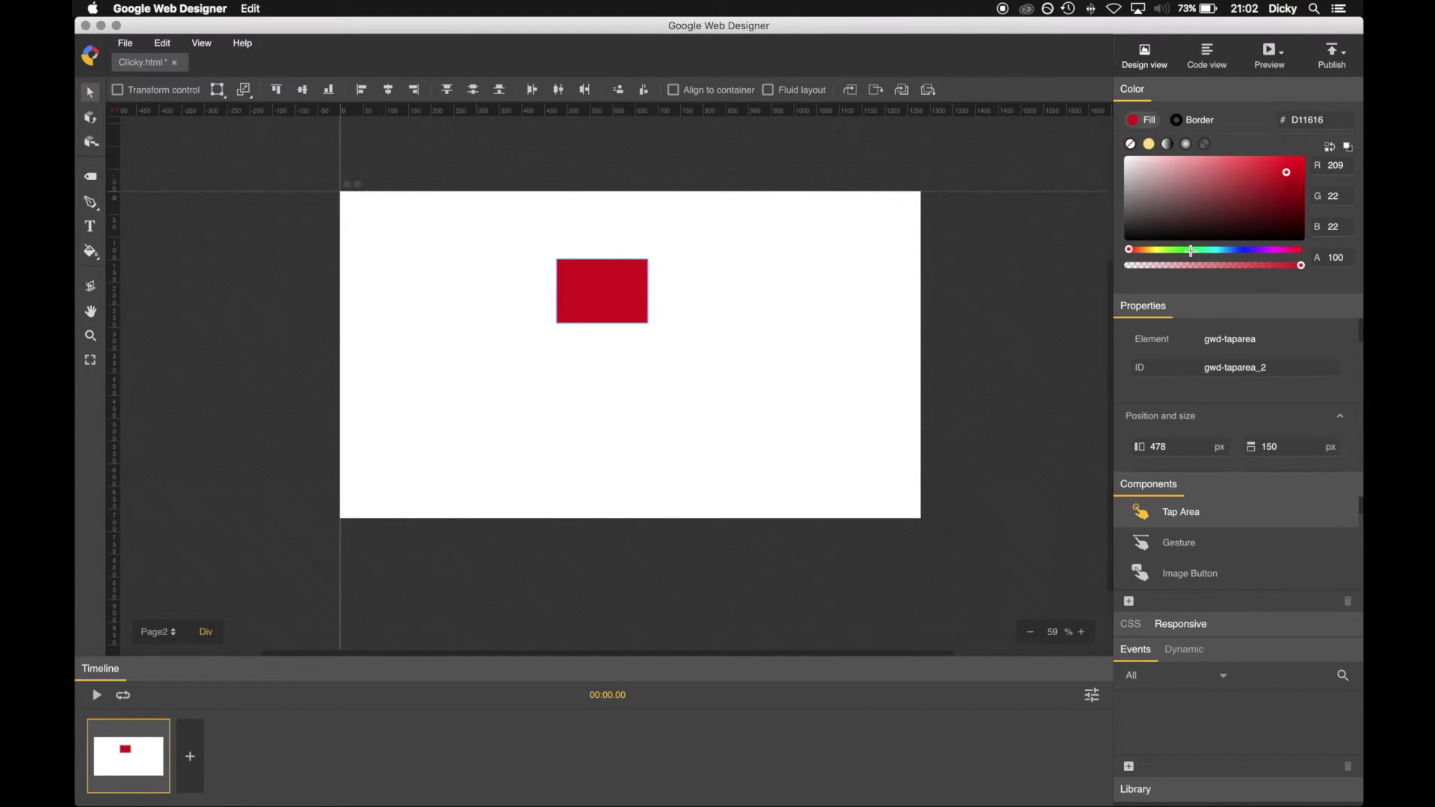
pyautogui.click(1191, 250)
pyautogui.click(1217, 203)
pyautogui.moveTo(1241, 175); pyautogui.dragTo(1286, 167)
pyautogui.click(1270, 186)
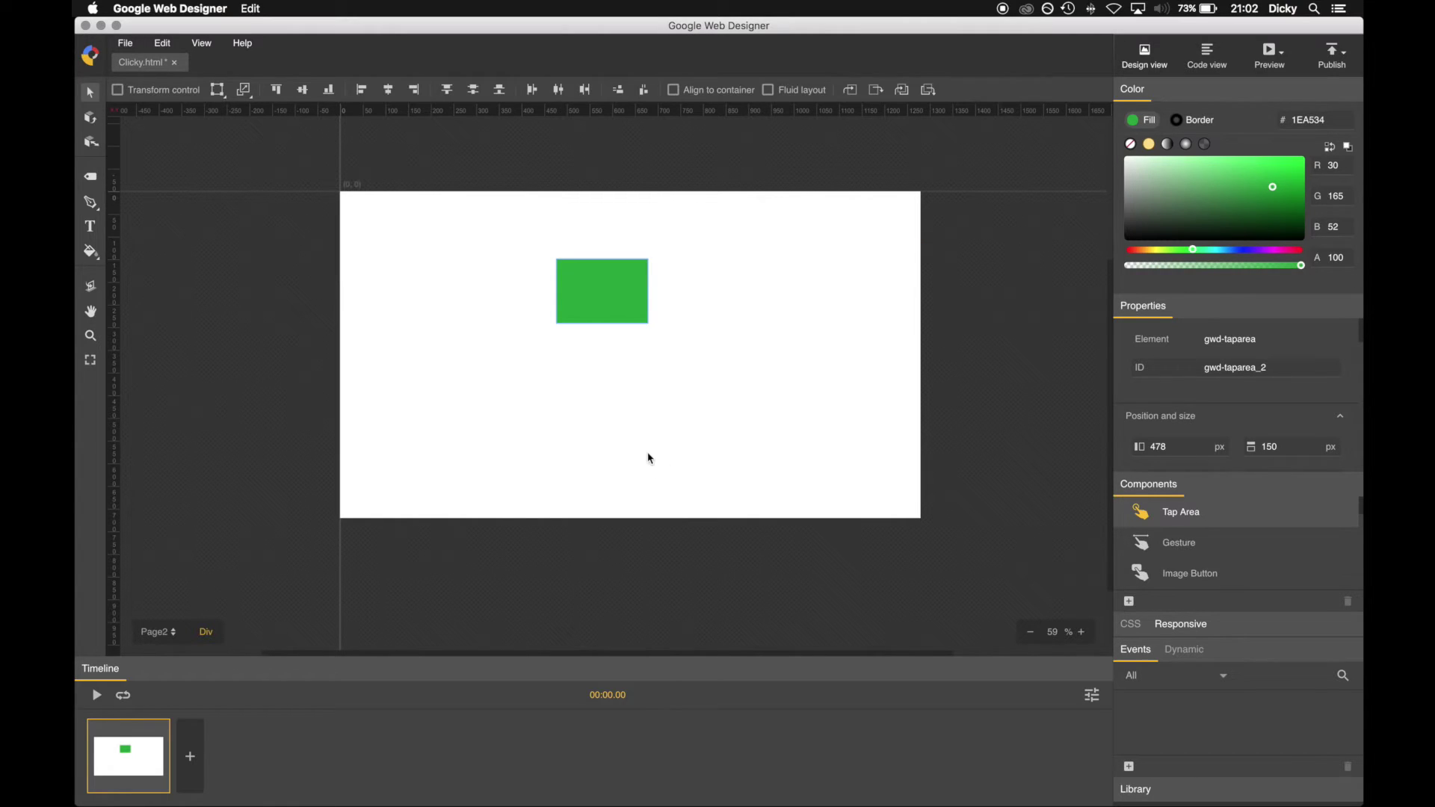
pyautogui.click(293, 362)
pyautogui.click(155, 632)
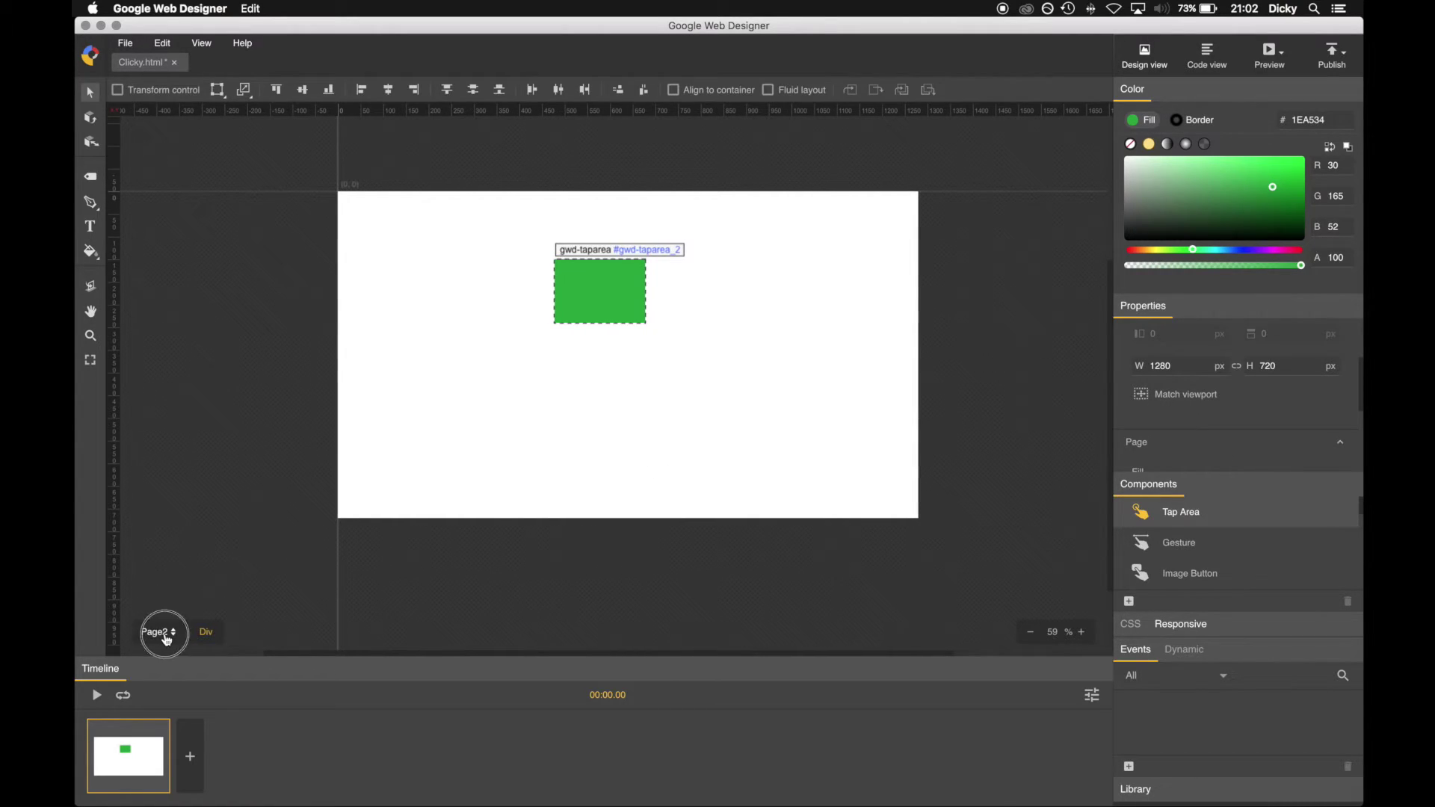
pyautogui.click(193, 532)
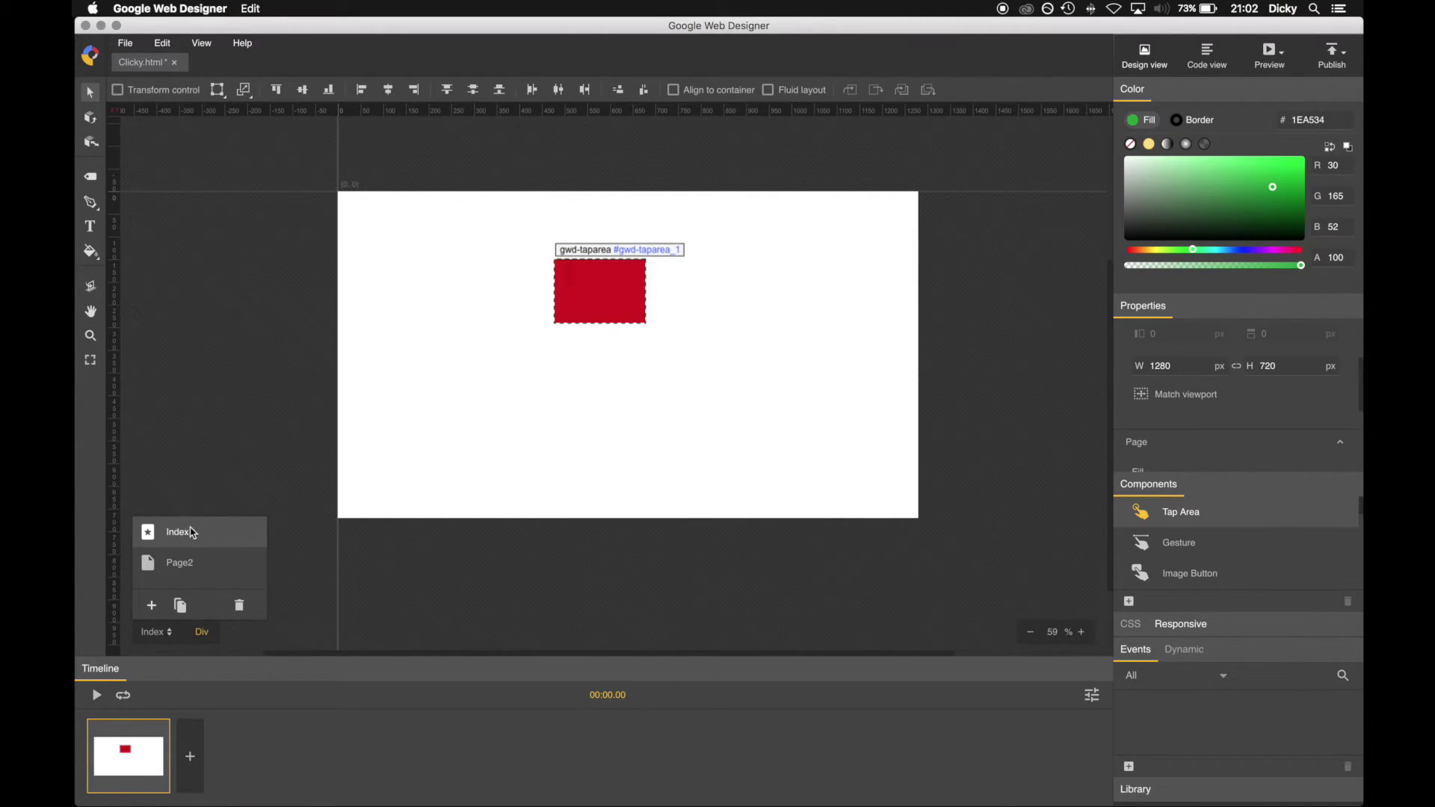
pyautogui.click(619, 313)
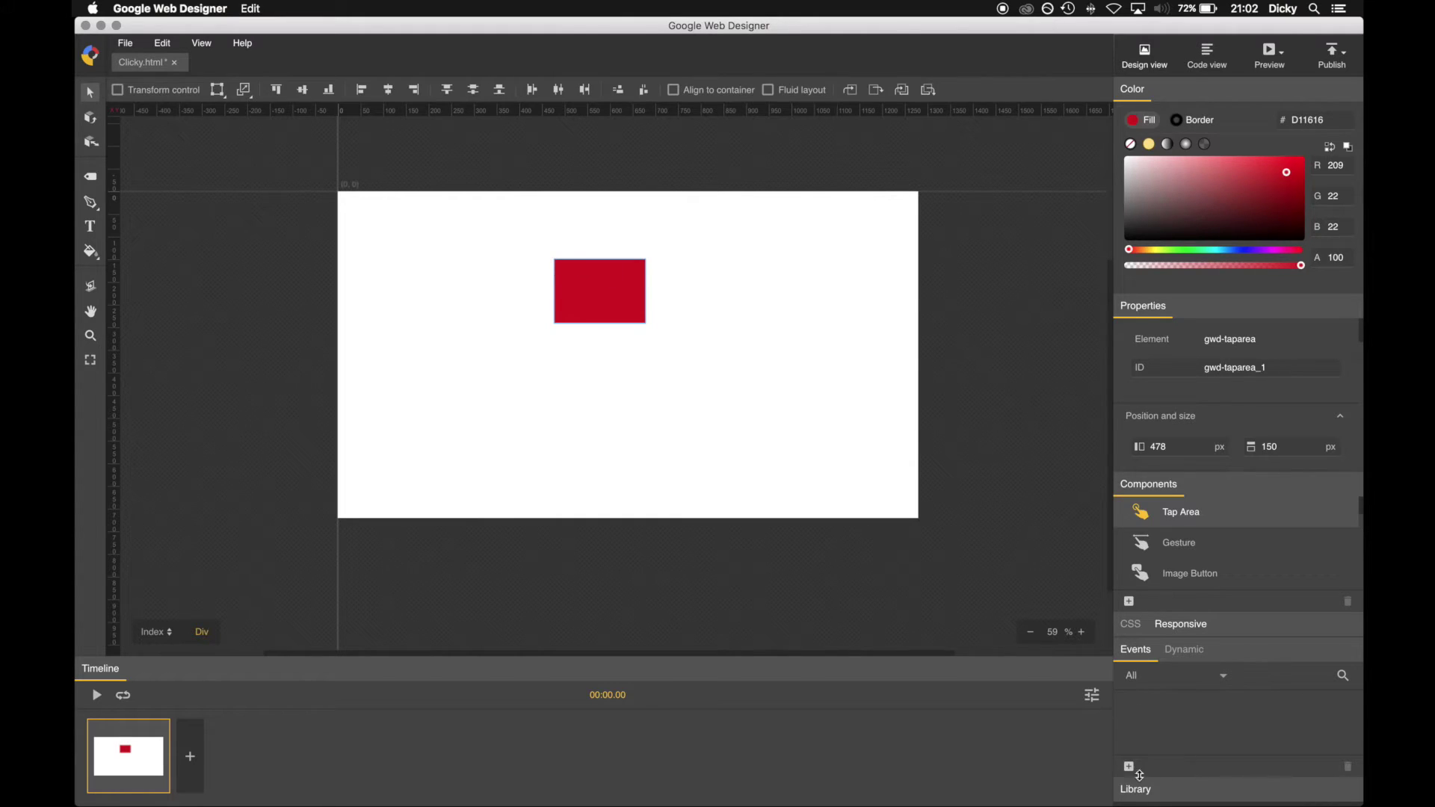
# Change the Events panel filter from All to Selection.
pyautogui.click(1226, 678)
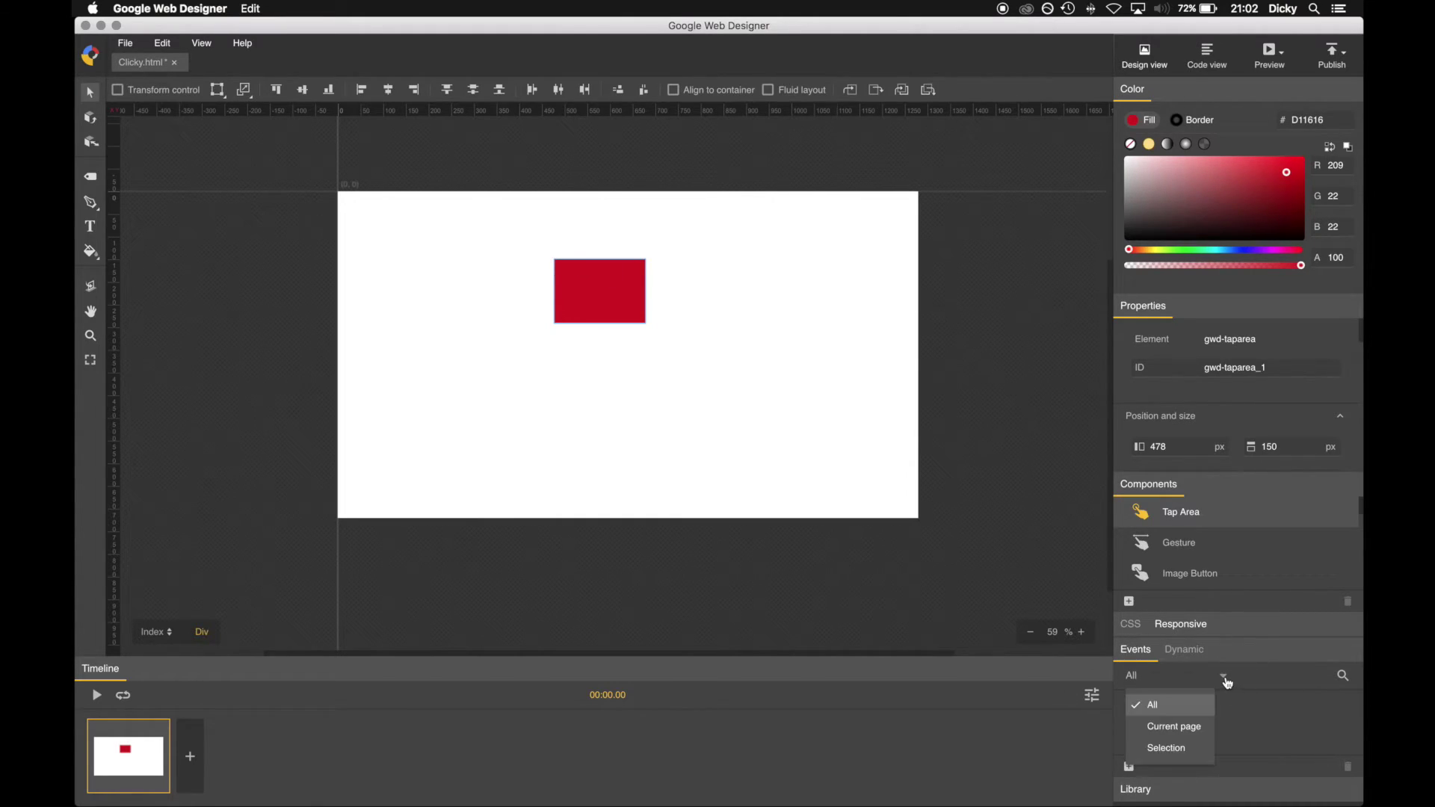
pyautogui.click(1171, 735)
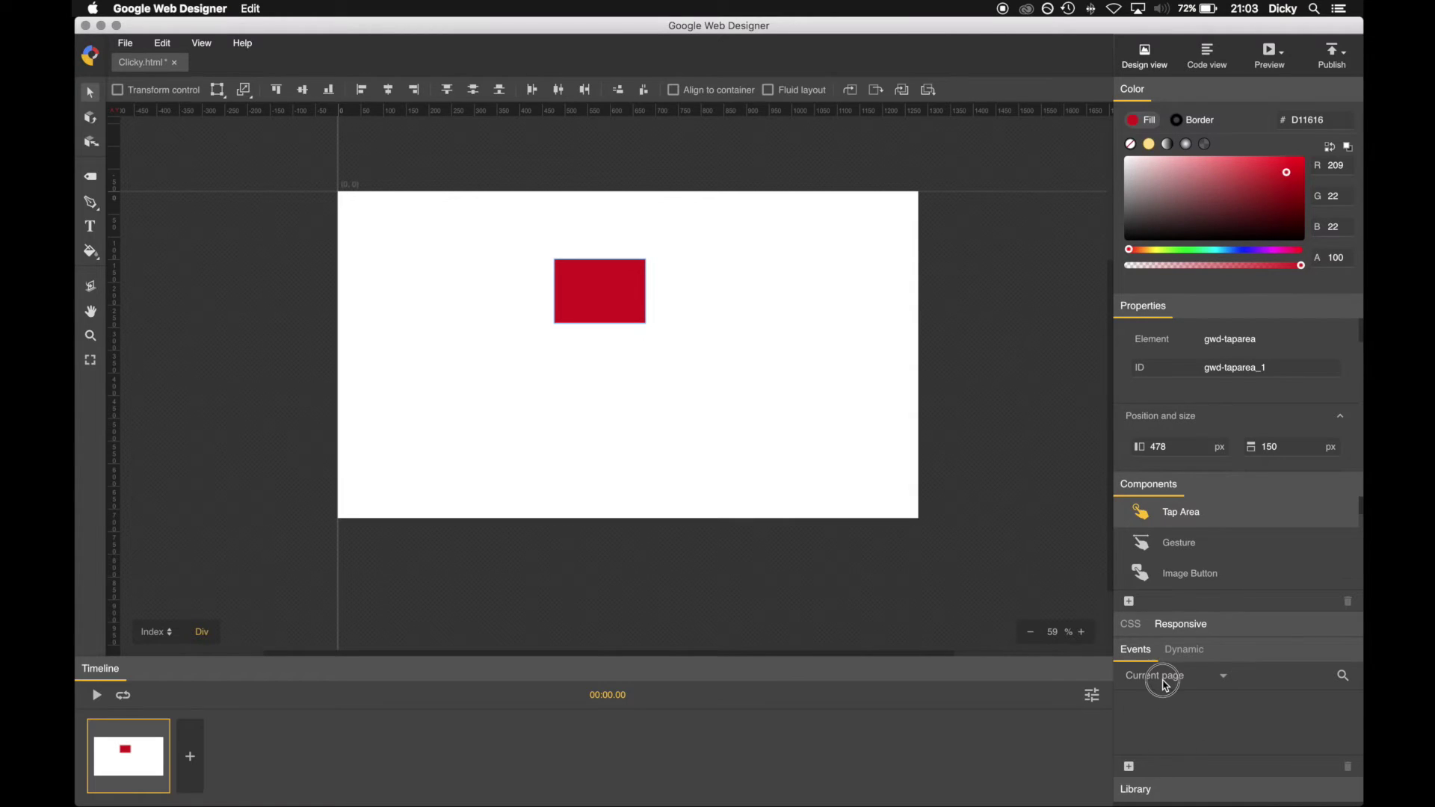
pyautogui.click(1170, 676)
pyautogui.click(1164, 750)
# Add a Mouse click event on the red tap area with a Go to page action on pagedeck.
pyautogui.click(1130, 769)
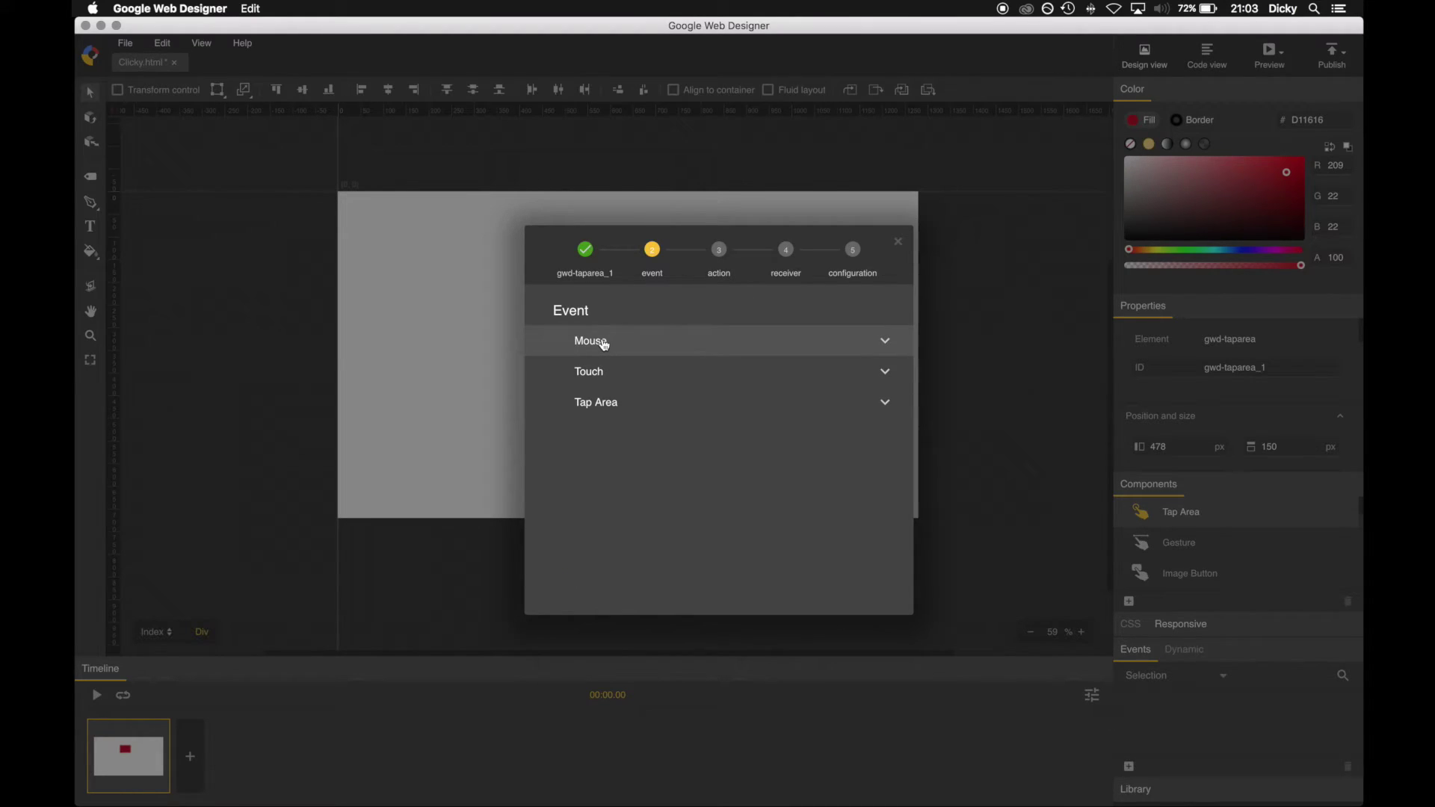
pyautogui.click(609, 383)
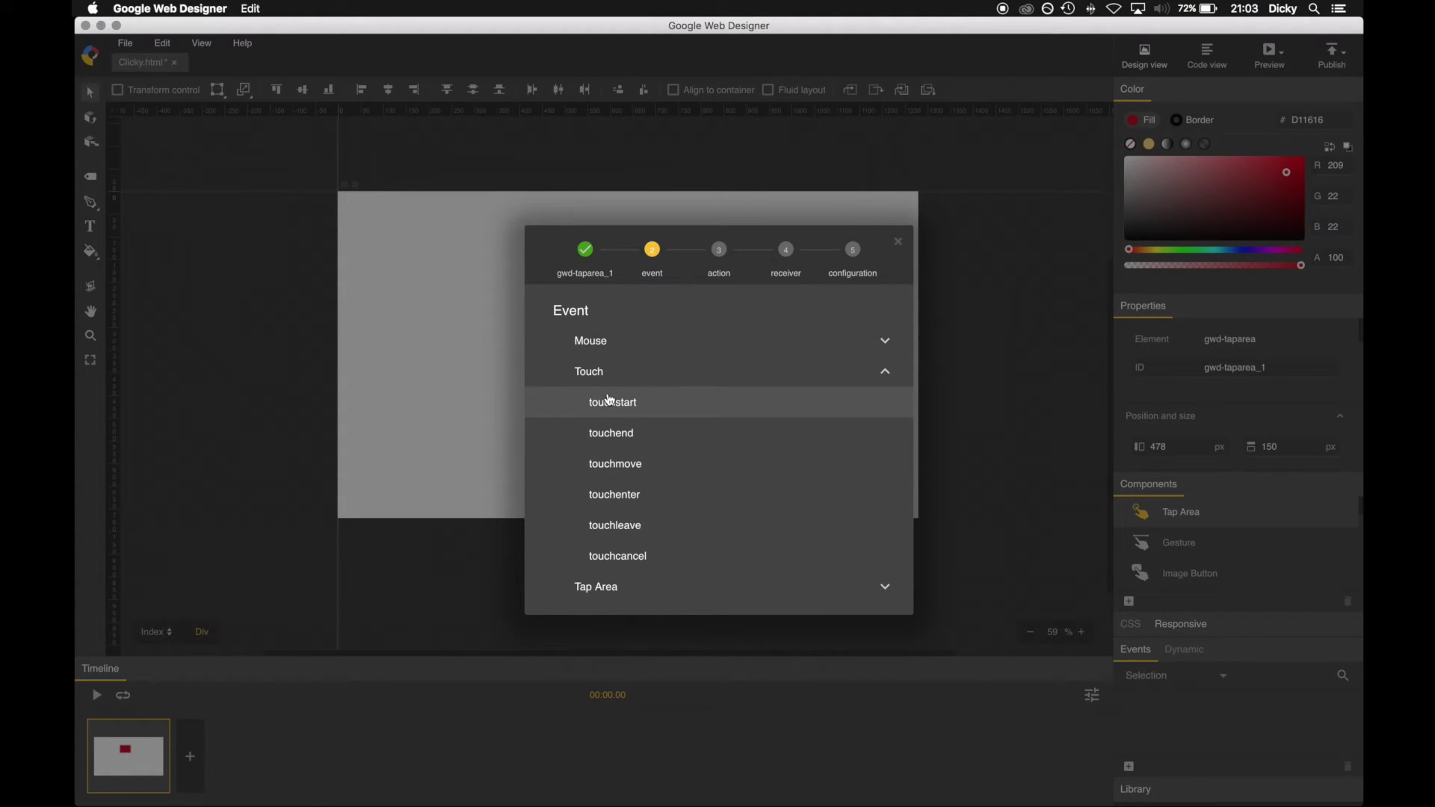
pyautogui.click(607, 374)
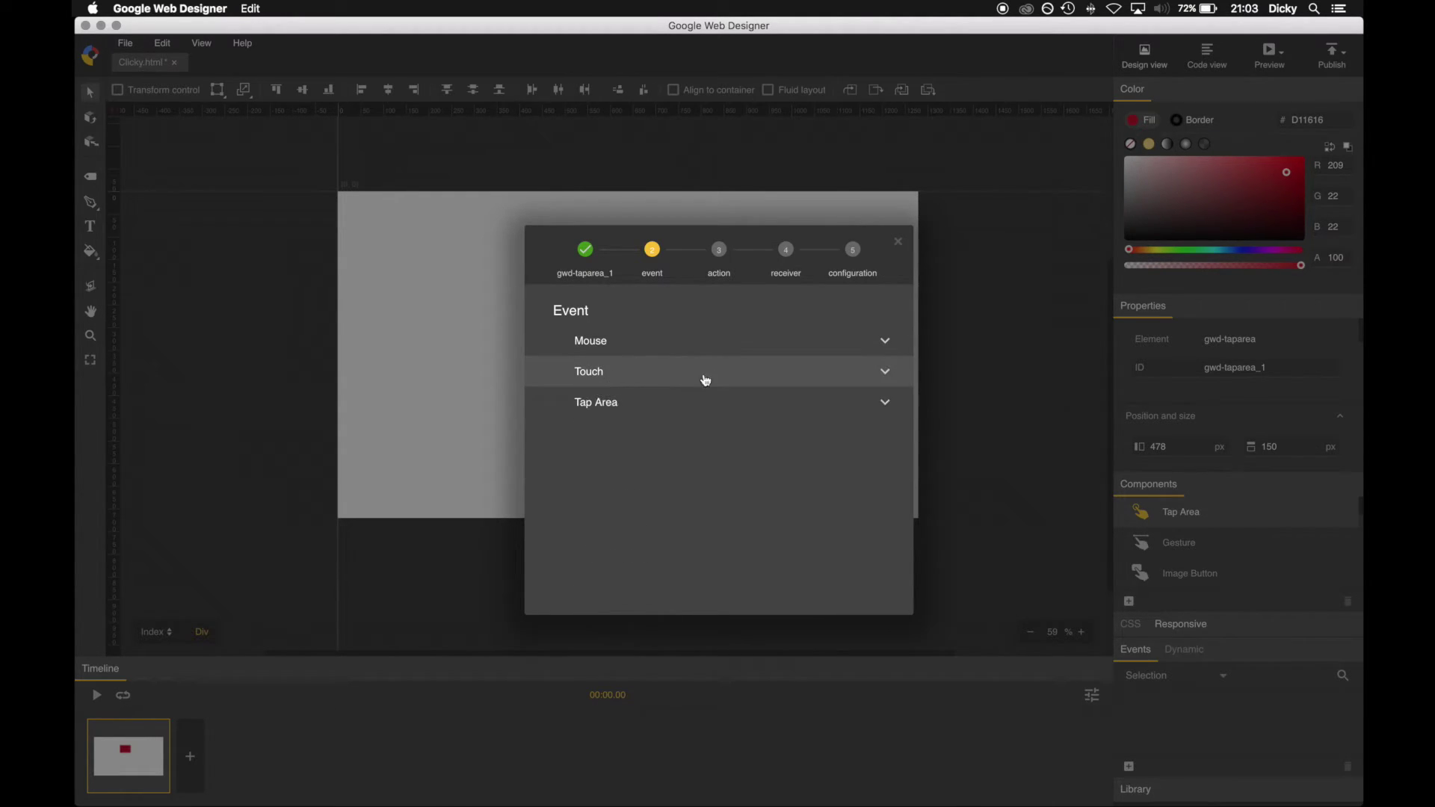
pyautogui.click(613, 341)
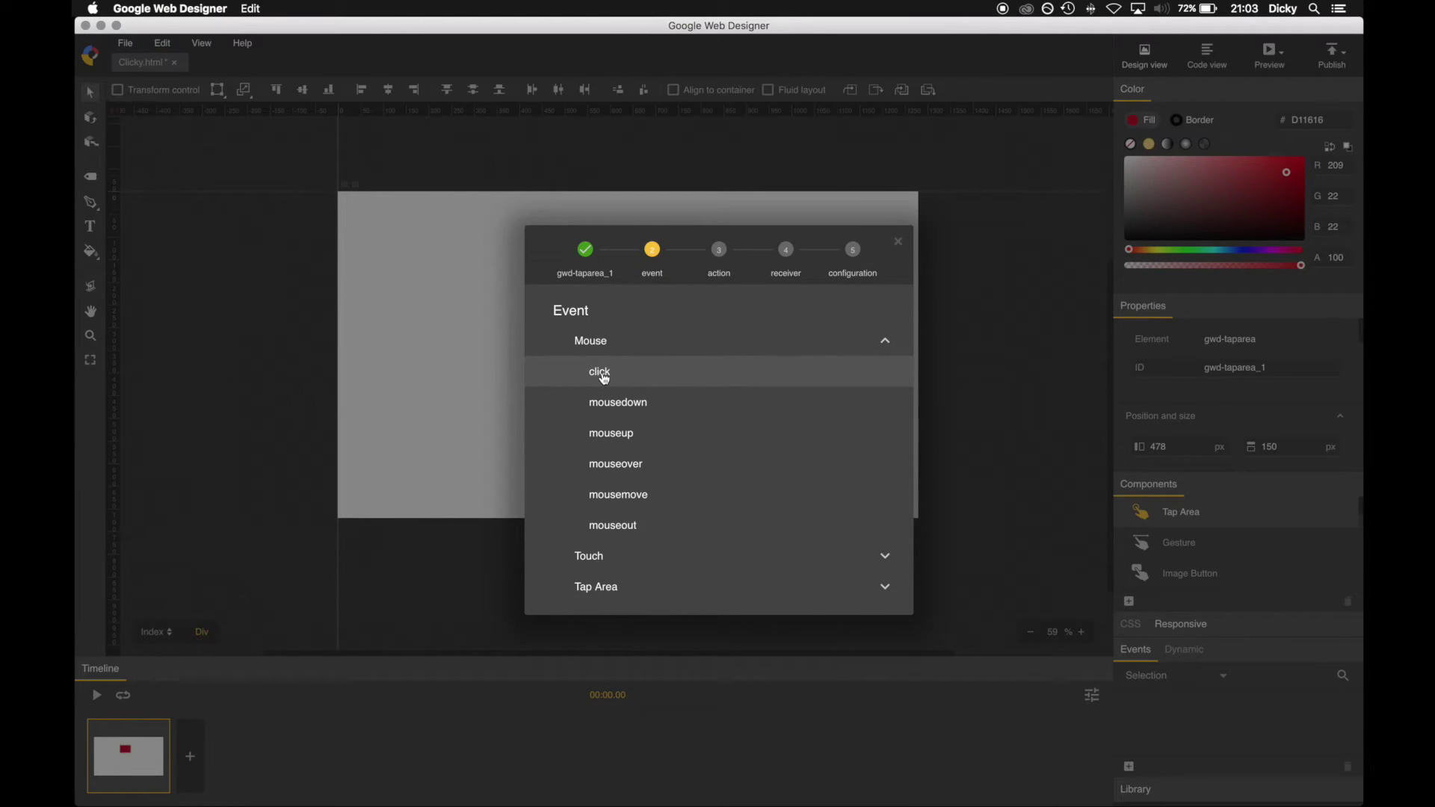
pyautogui.click(604, 376)
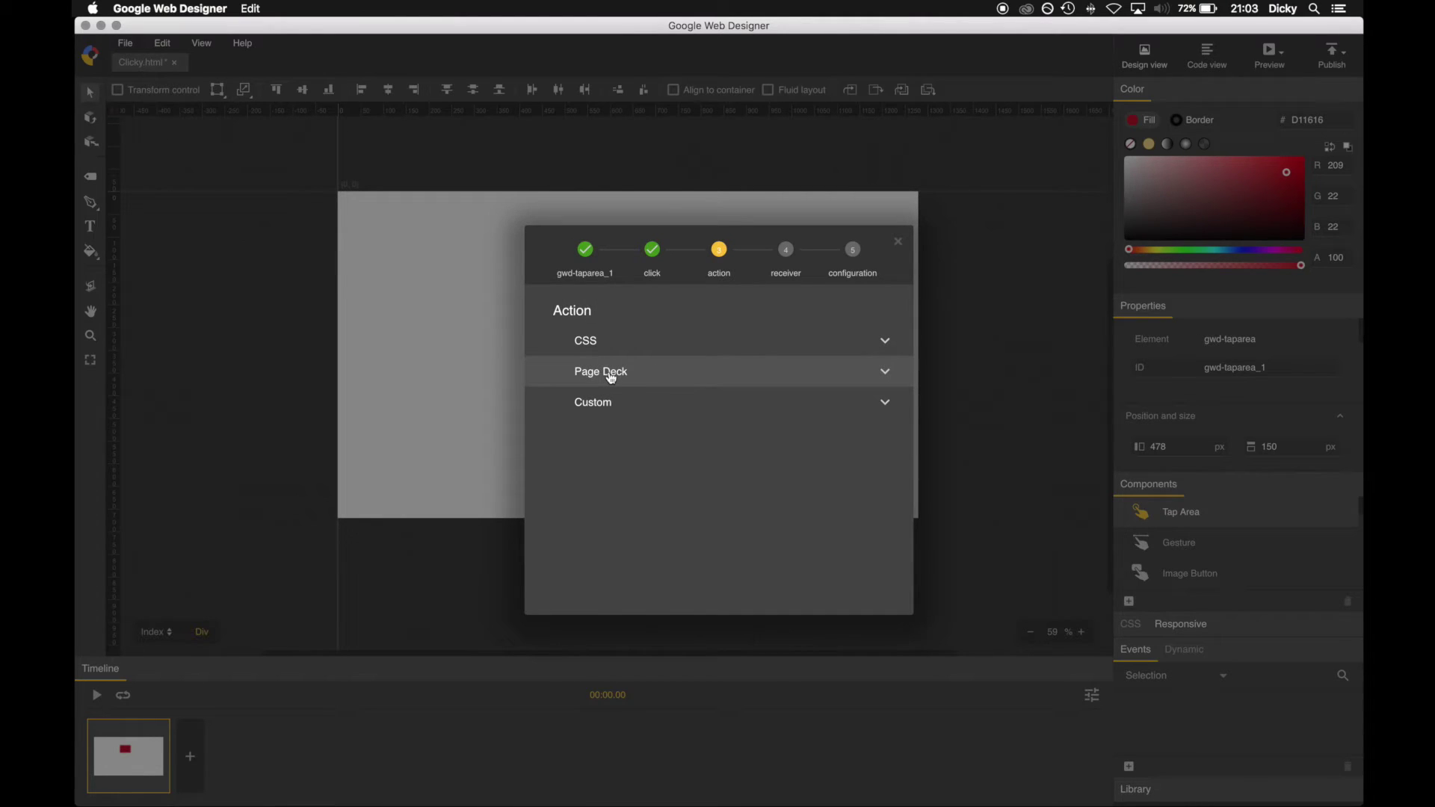
pyautogui.click(652, 374)
pyautogui.click(633, 467)
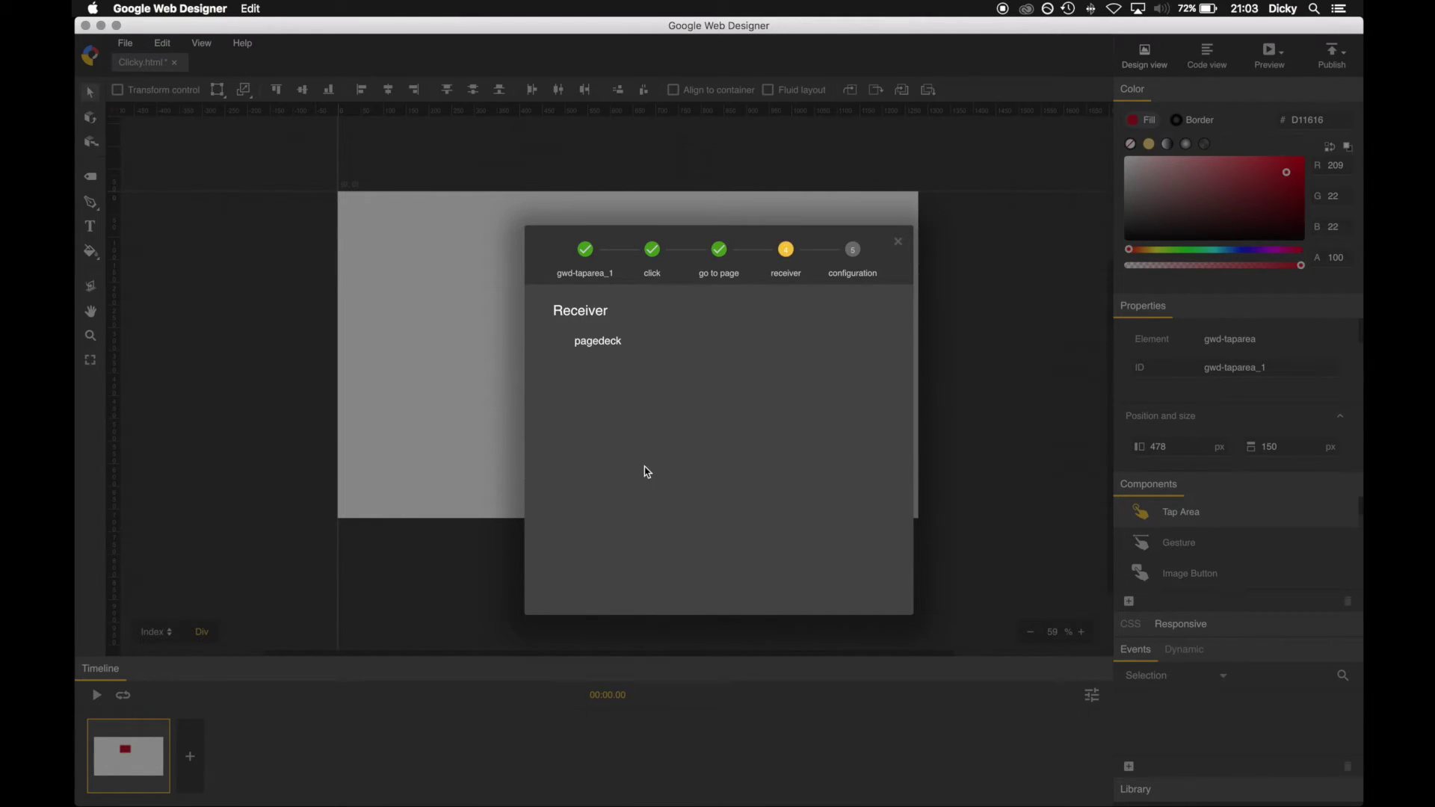
pyautogui.click(605, 350)
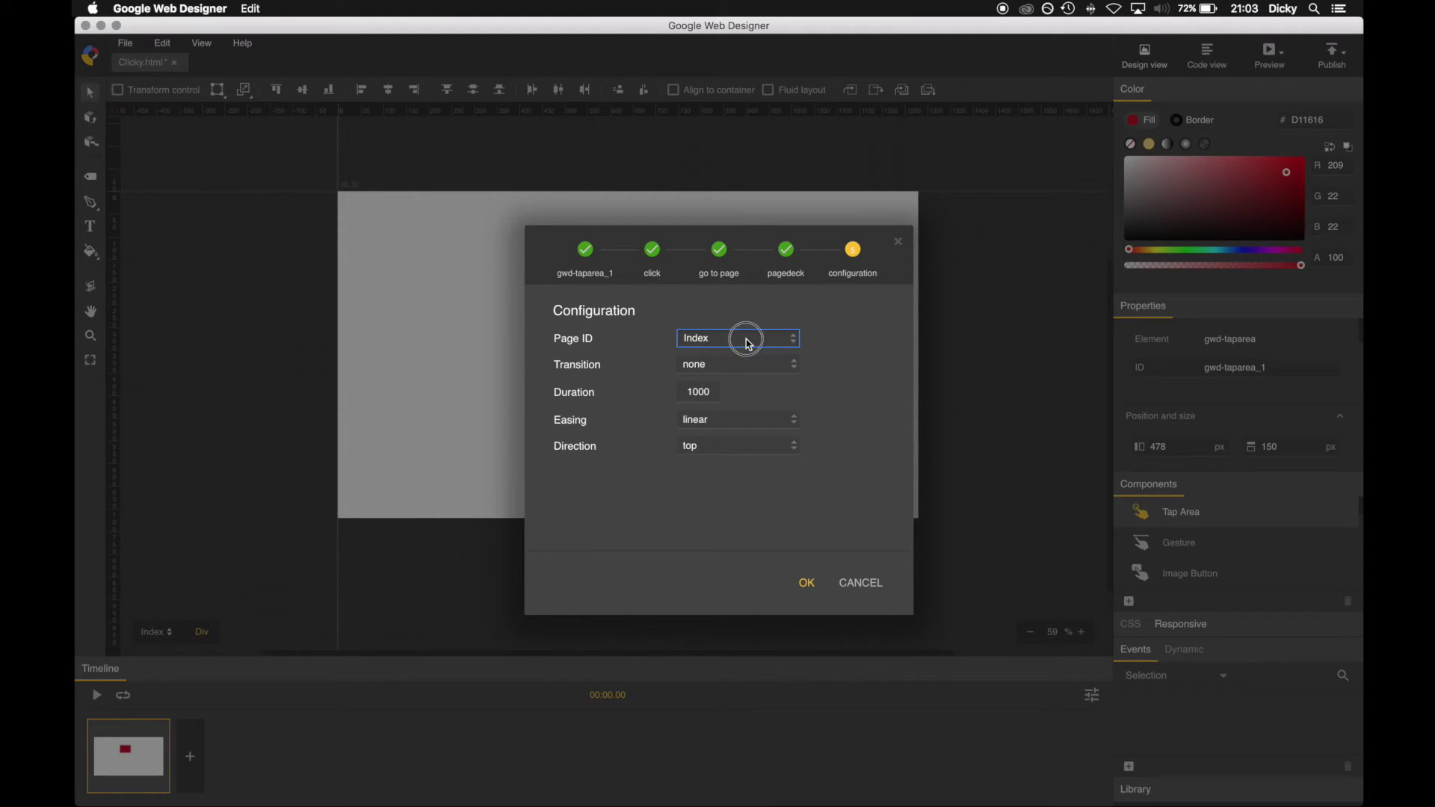
# Set the destination to Page2 with fade transition, 1000 duration and ease-in-out easing, and confirm.
pyautogui.click(744, 338)
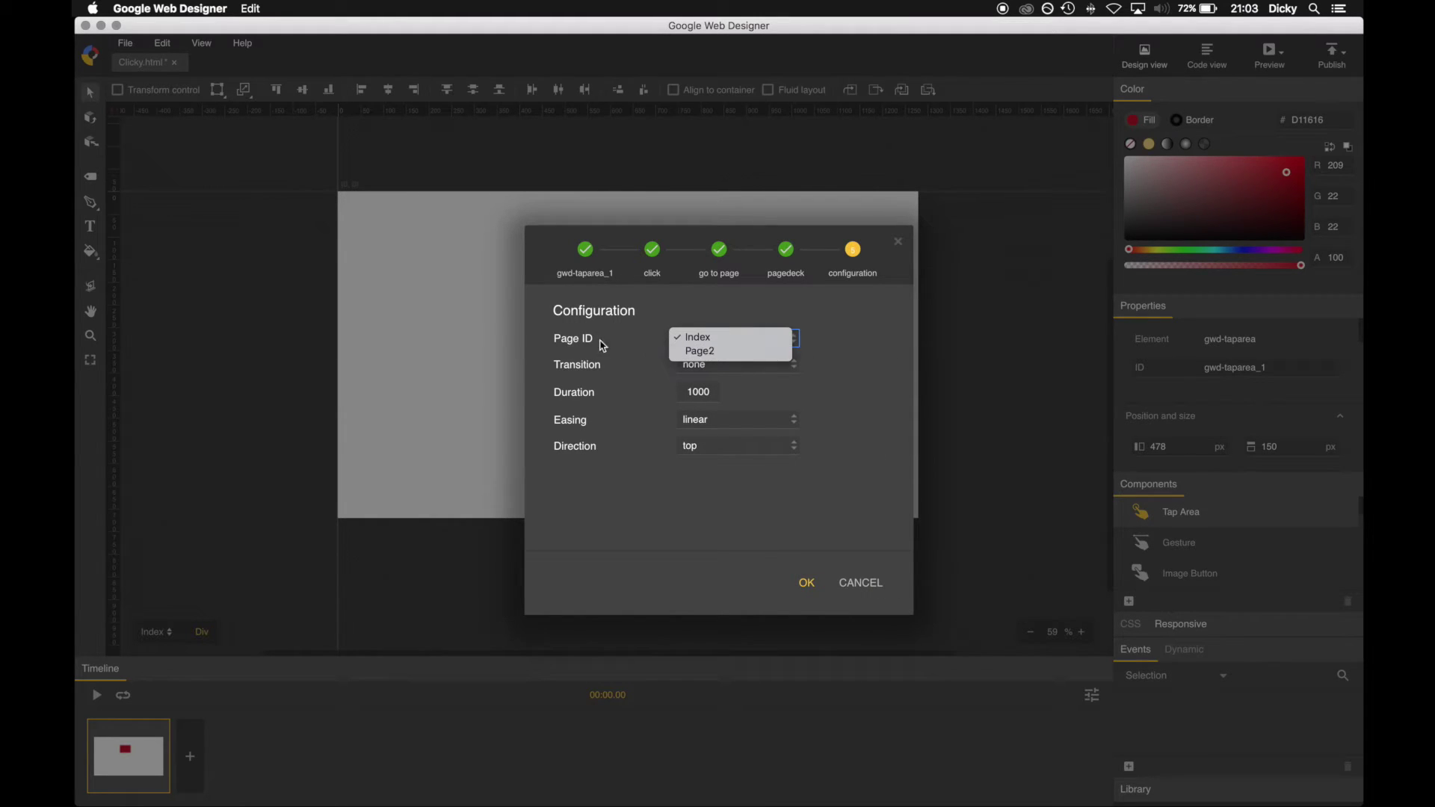
pyautogui.click(719, 352)
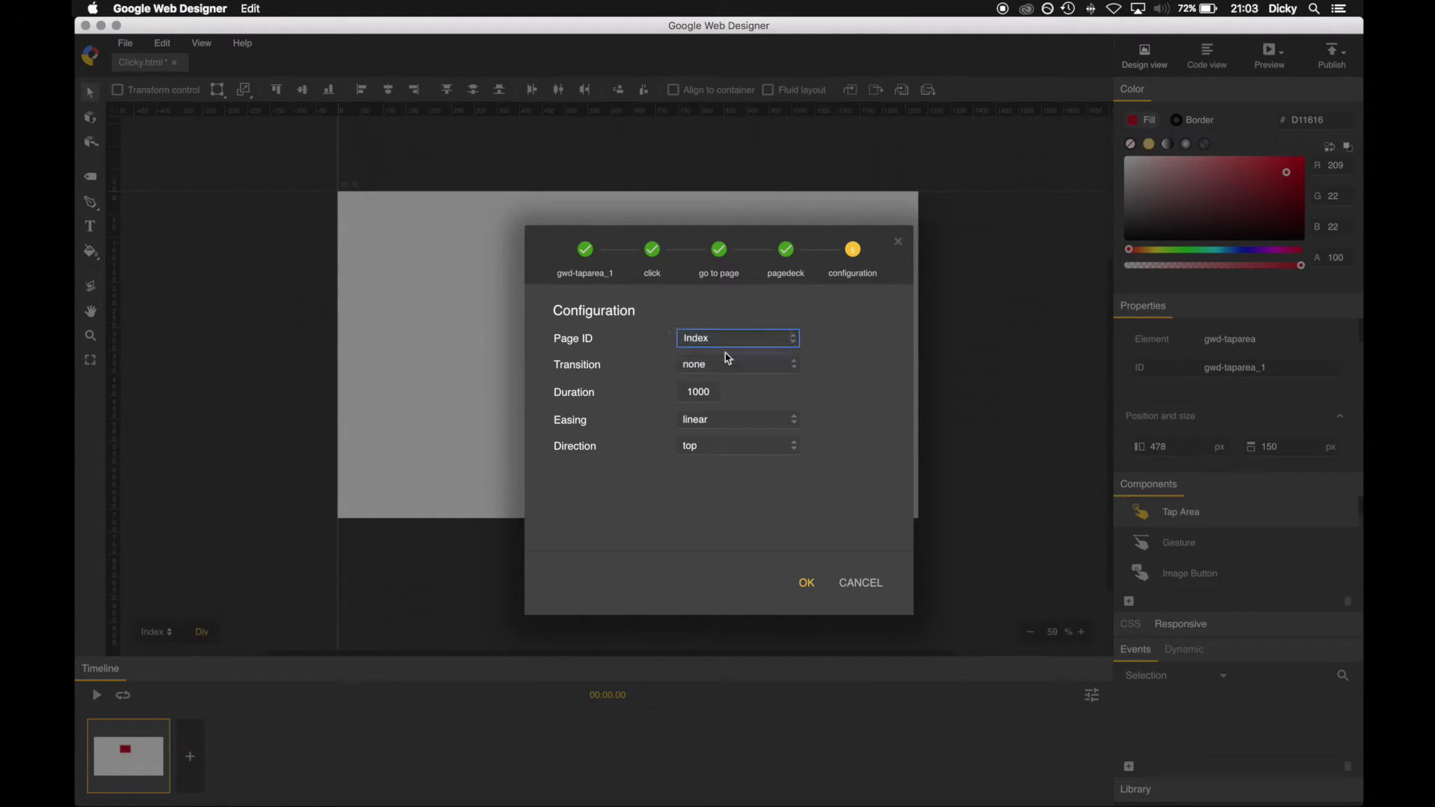
pyautogui.click(774, 371)
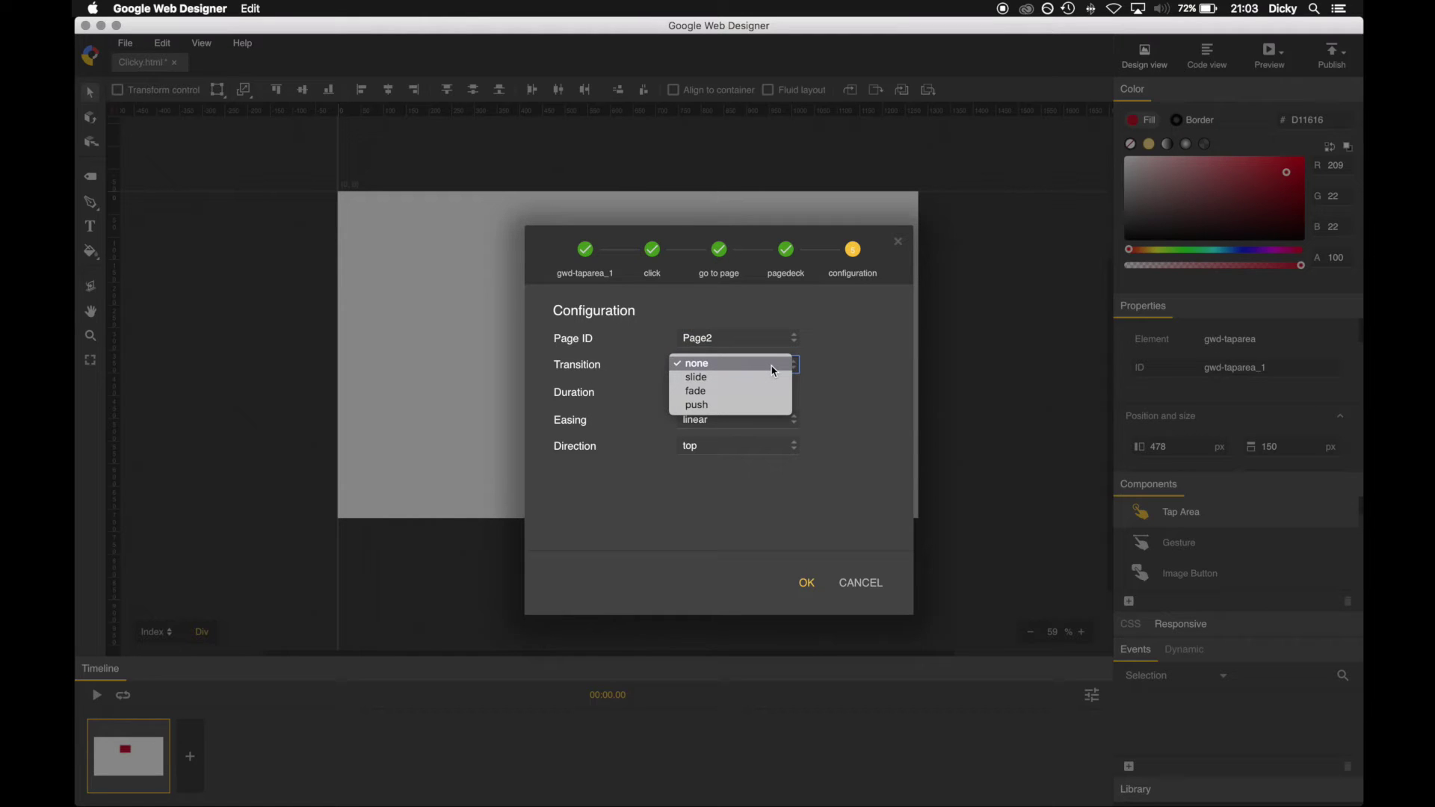
pyautogui.click(713, 391)
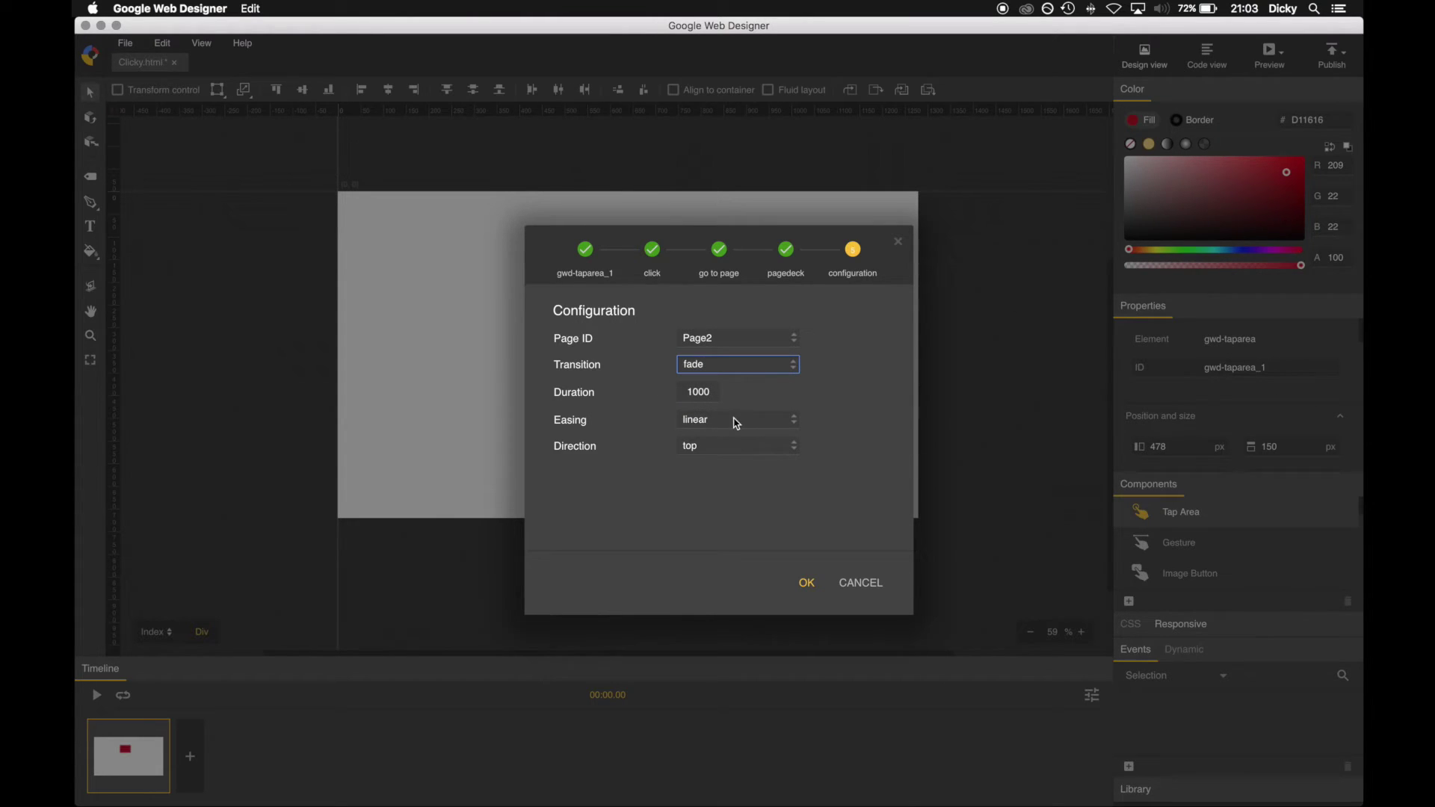
pyautogui.click(731, 420)
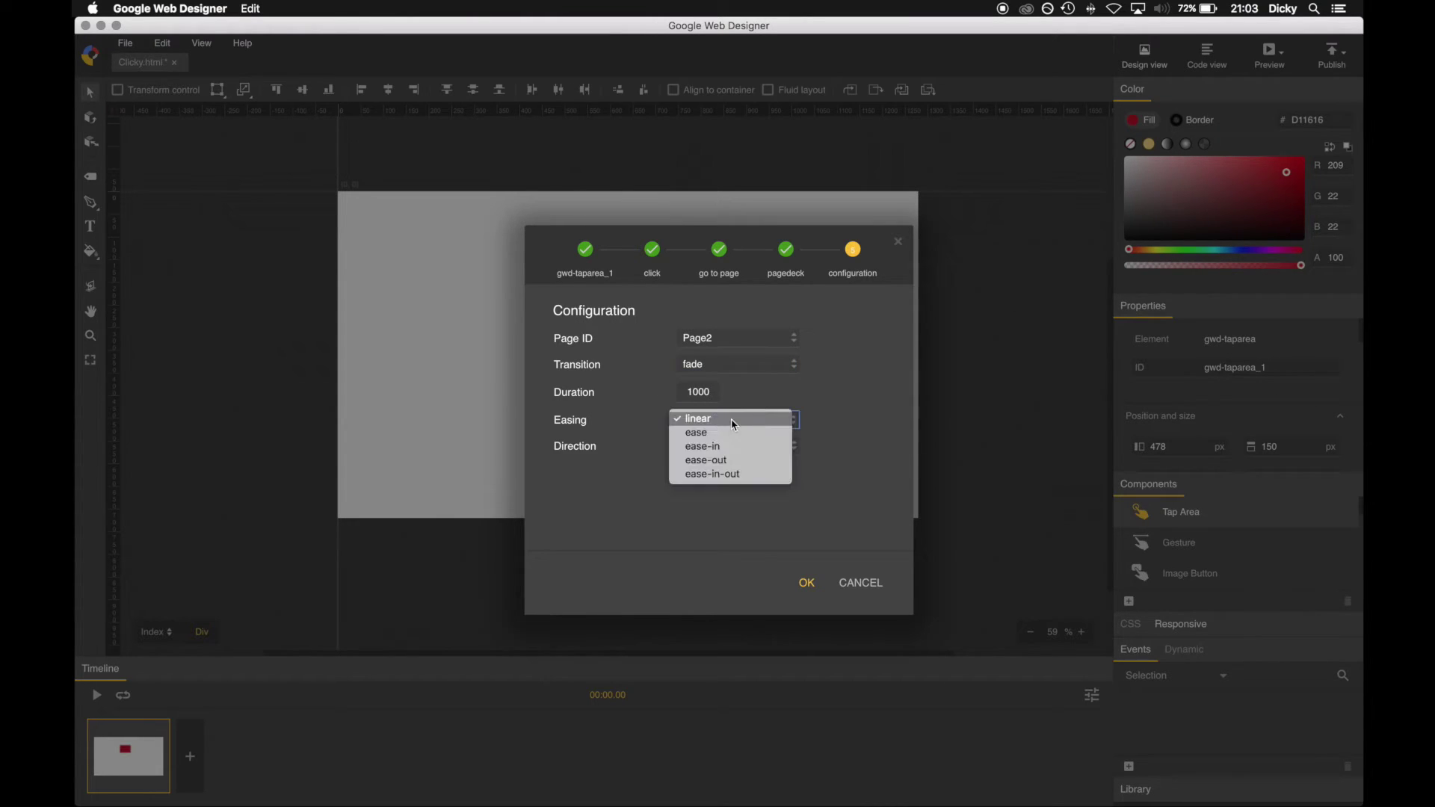
pyautogui.click(731, 474)
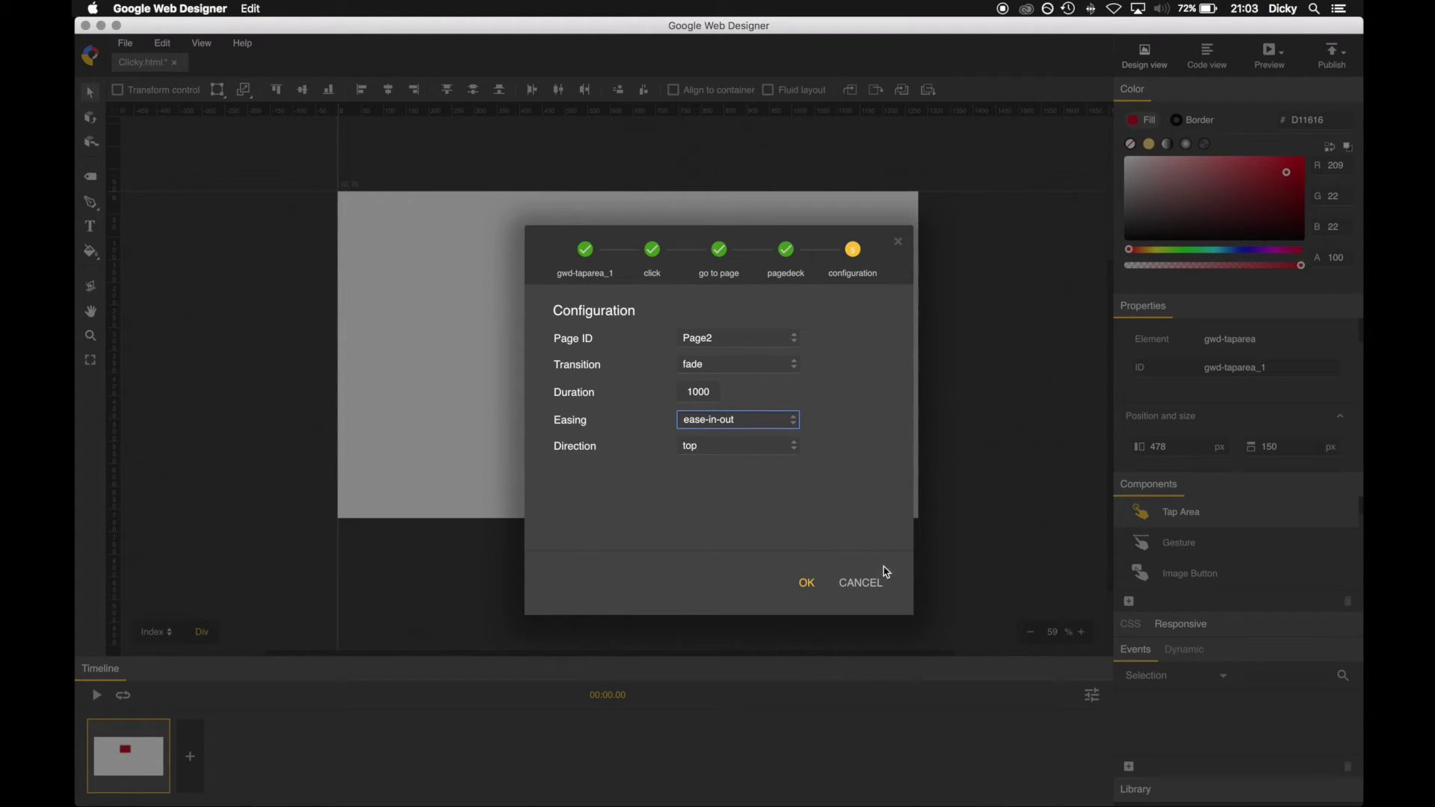
pyautogui.click(808, 588)
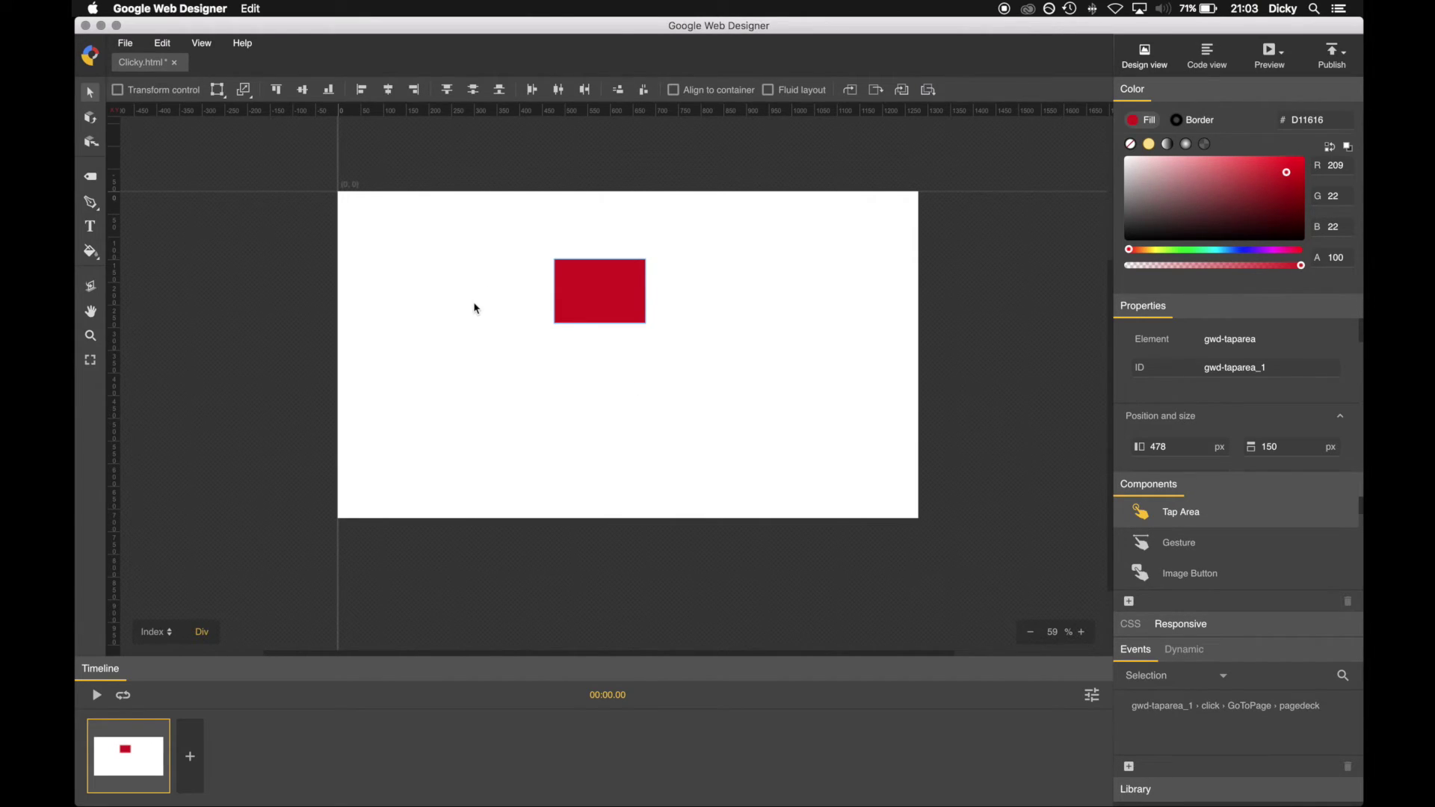
# Show Page2 on the stage and select its green tap area.
pyautogui.click(153, 632)
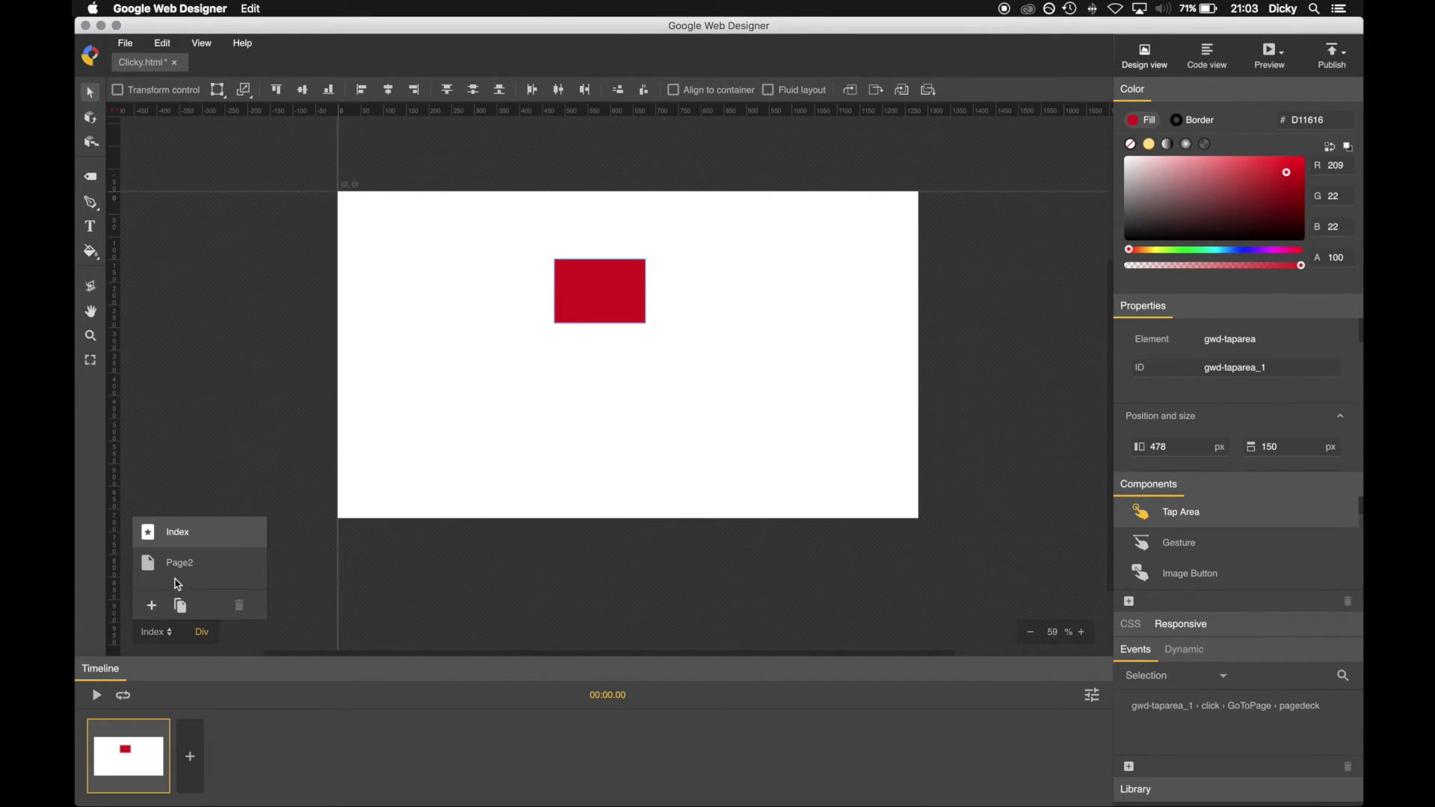
pyautogui.click(177, 572)
pyautogui.click(619, 306)
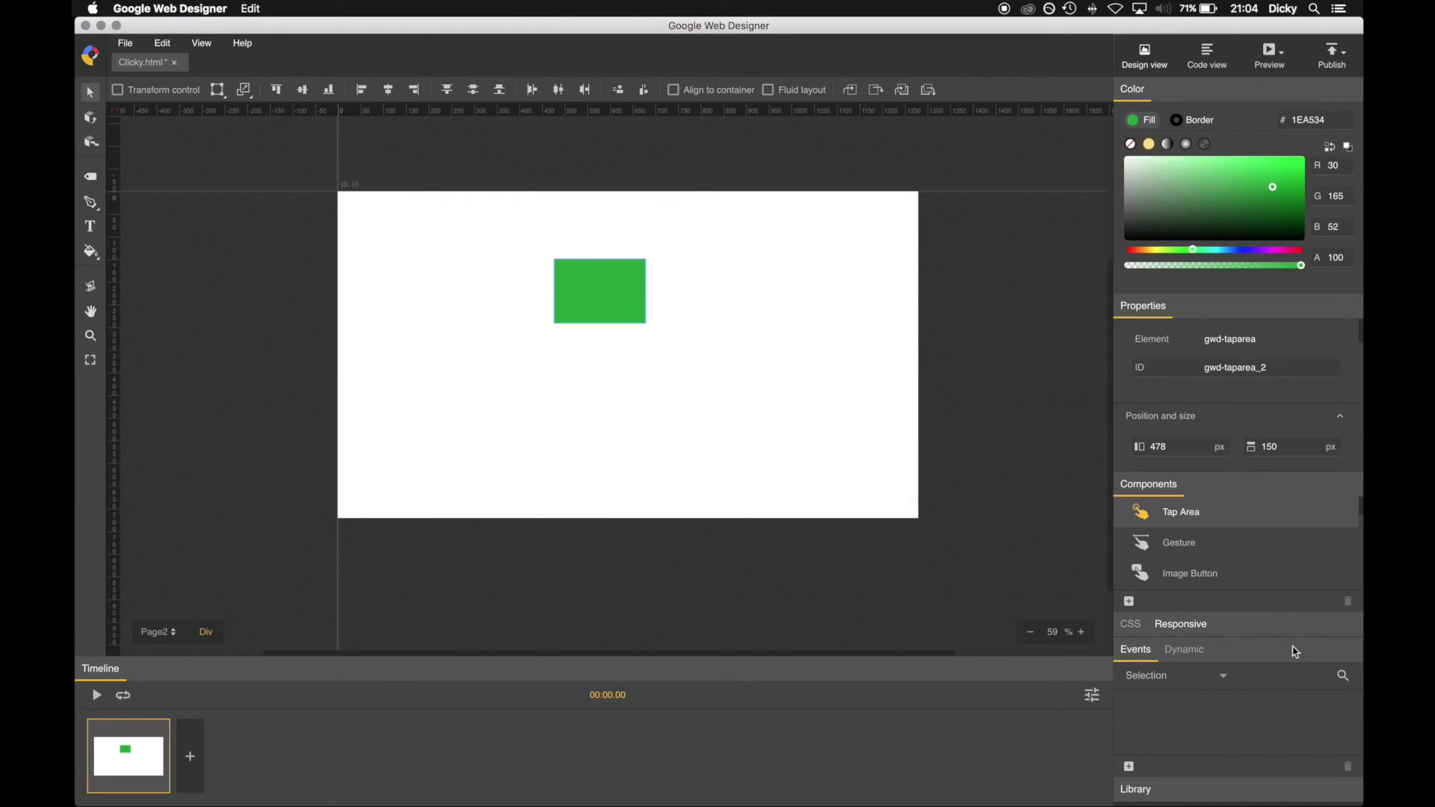
# Add a Mouse click event on the green tap area with a Go to page action on pagedeck.
pyautogui.click(1130, 768)
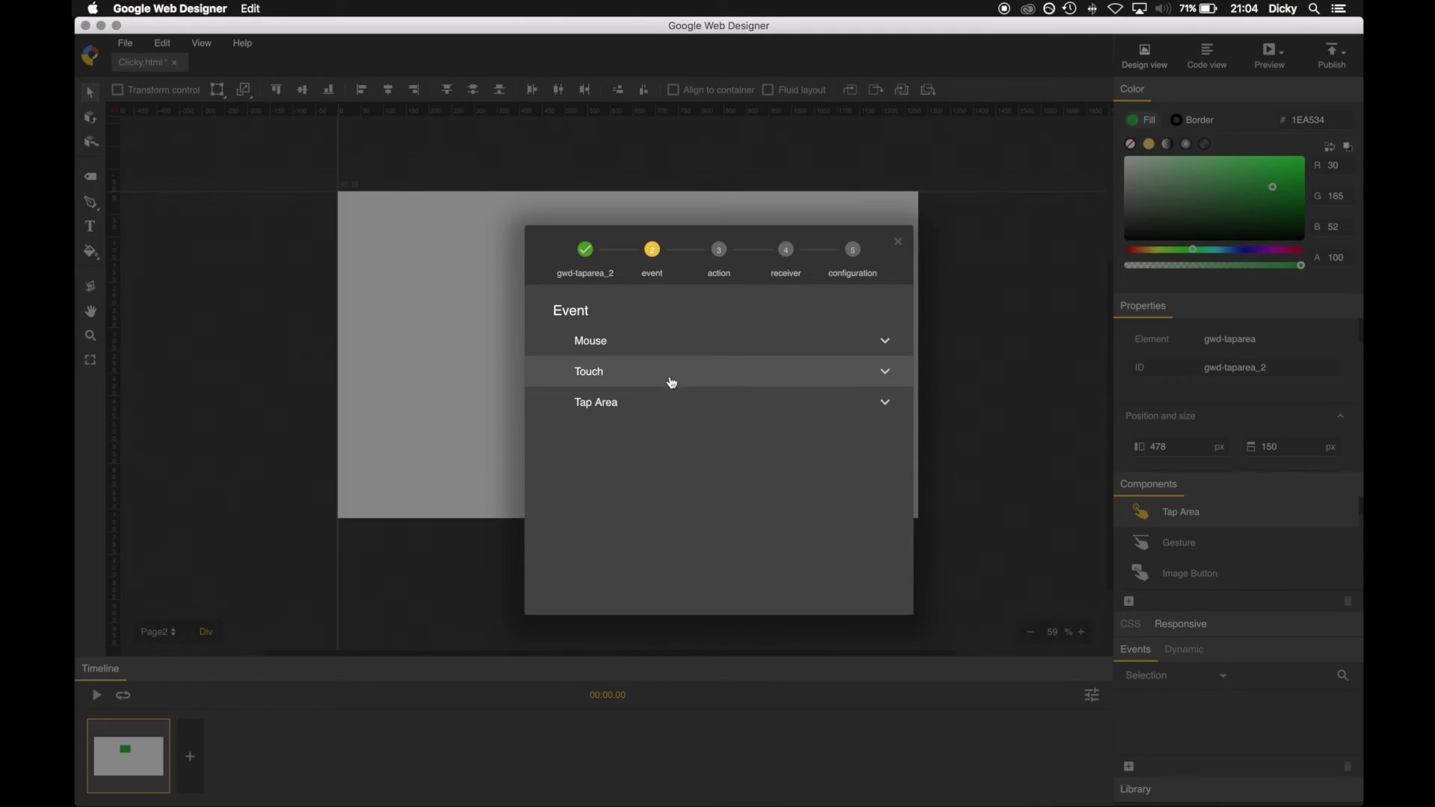
pyautogui.click(628, 344)
pyautogui.click(615, 371)
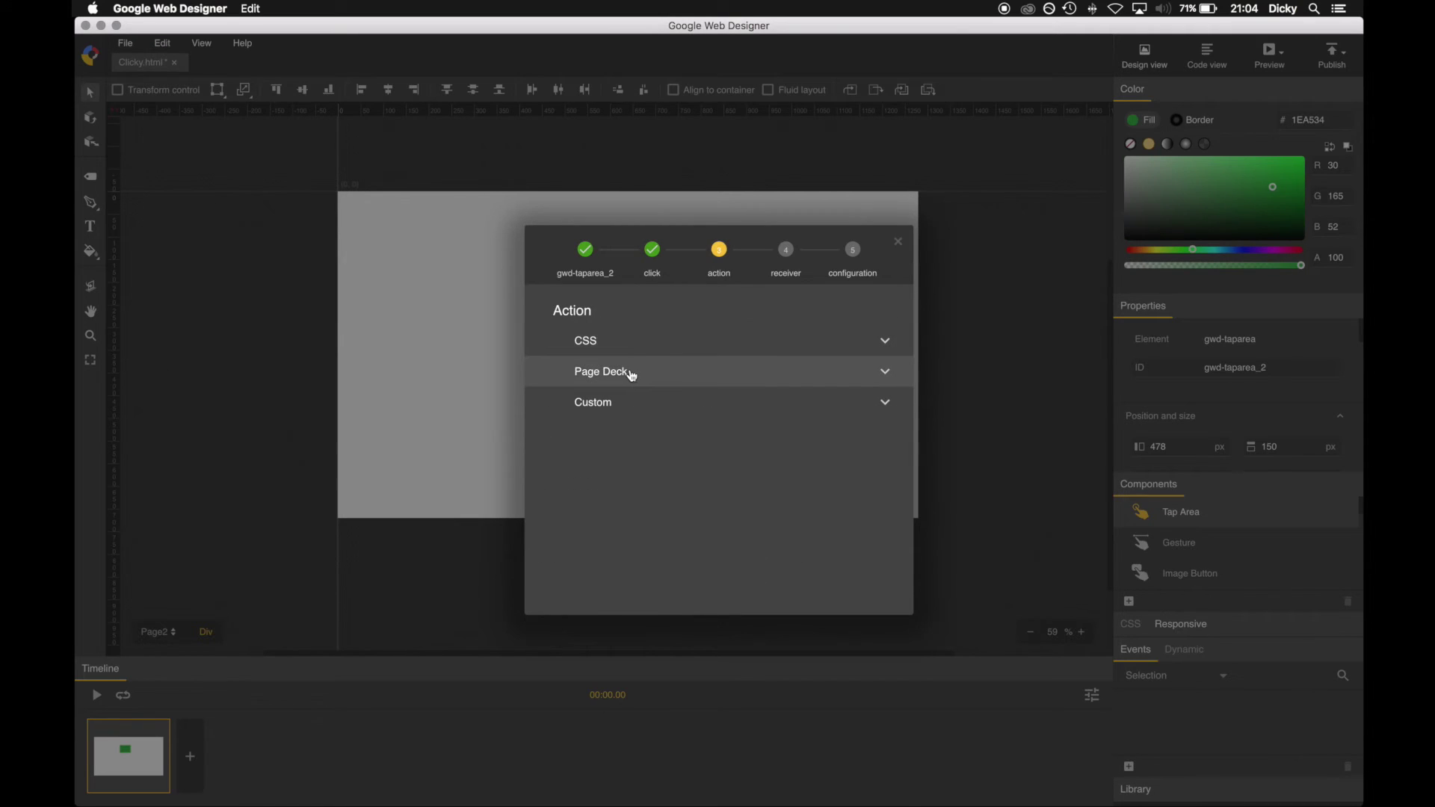
pyautogui.click(631, 371)
pyautogui.click(632, 463)
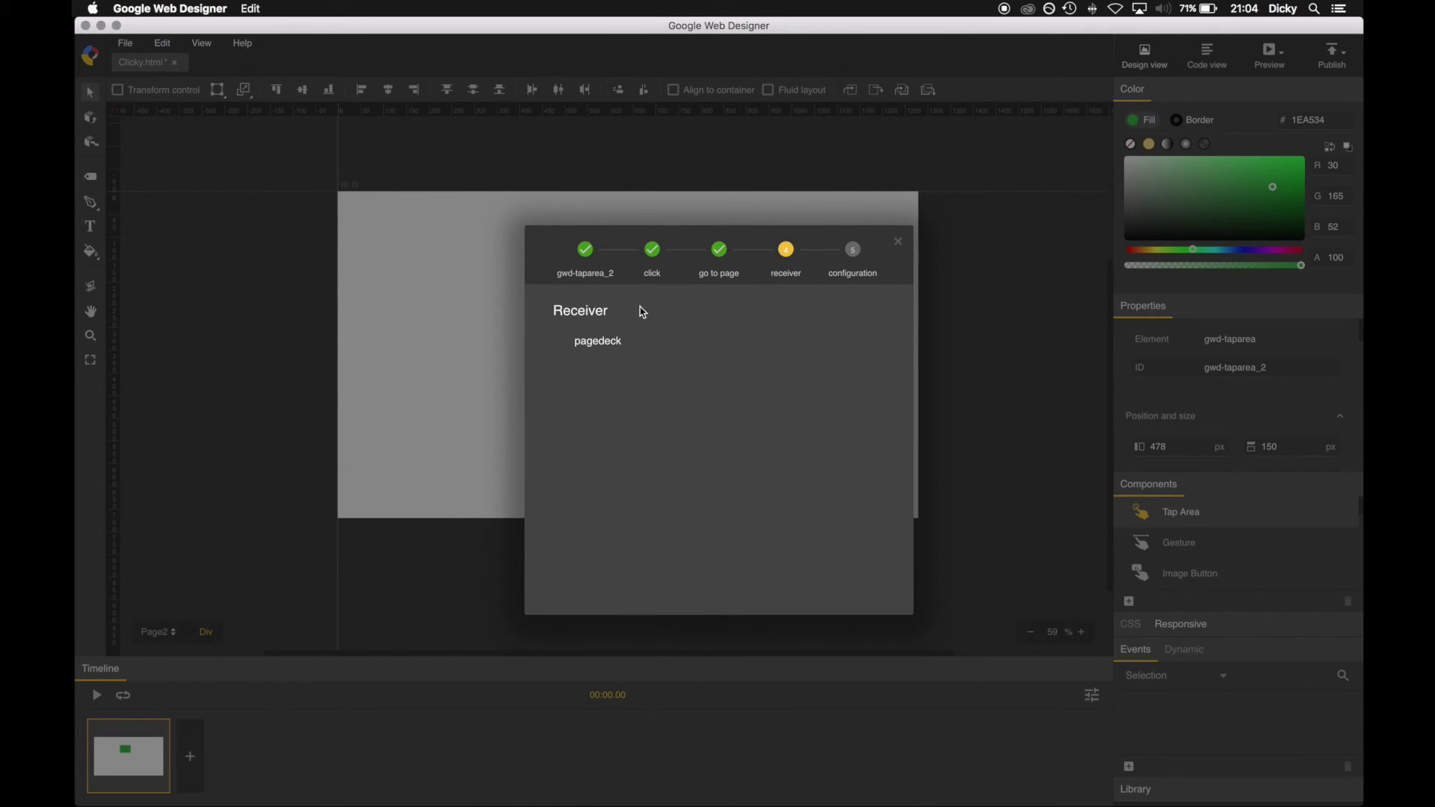
pyautogui.click(612, 343)
# Target Index with slide transition, 500 duration, ease-in-out easing and direction right, and confirm.
pyautogui.click(744, 352)
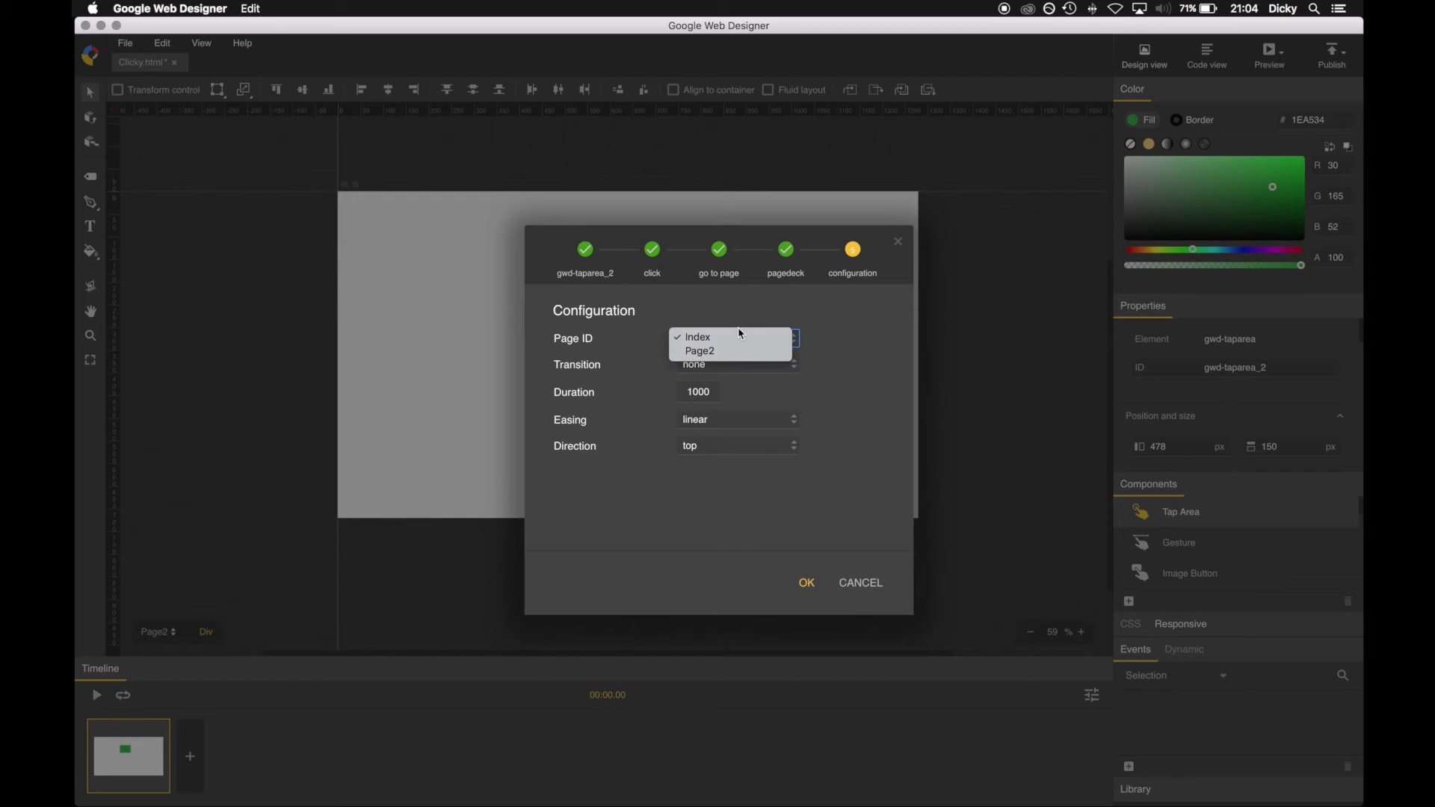
pyautogui.click(755, 366)
pyautogui.click(691, 368)
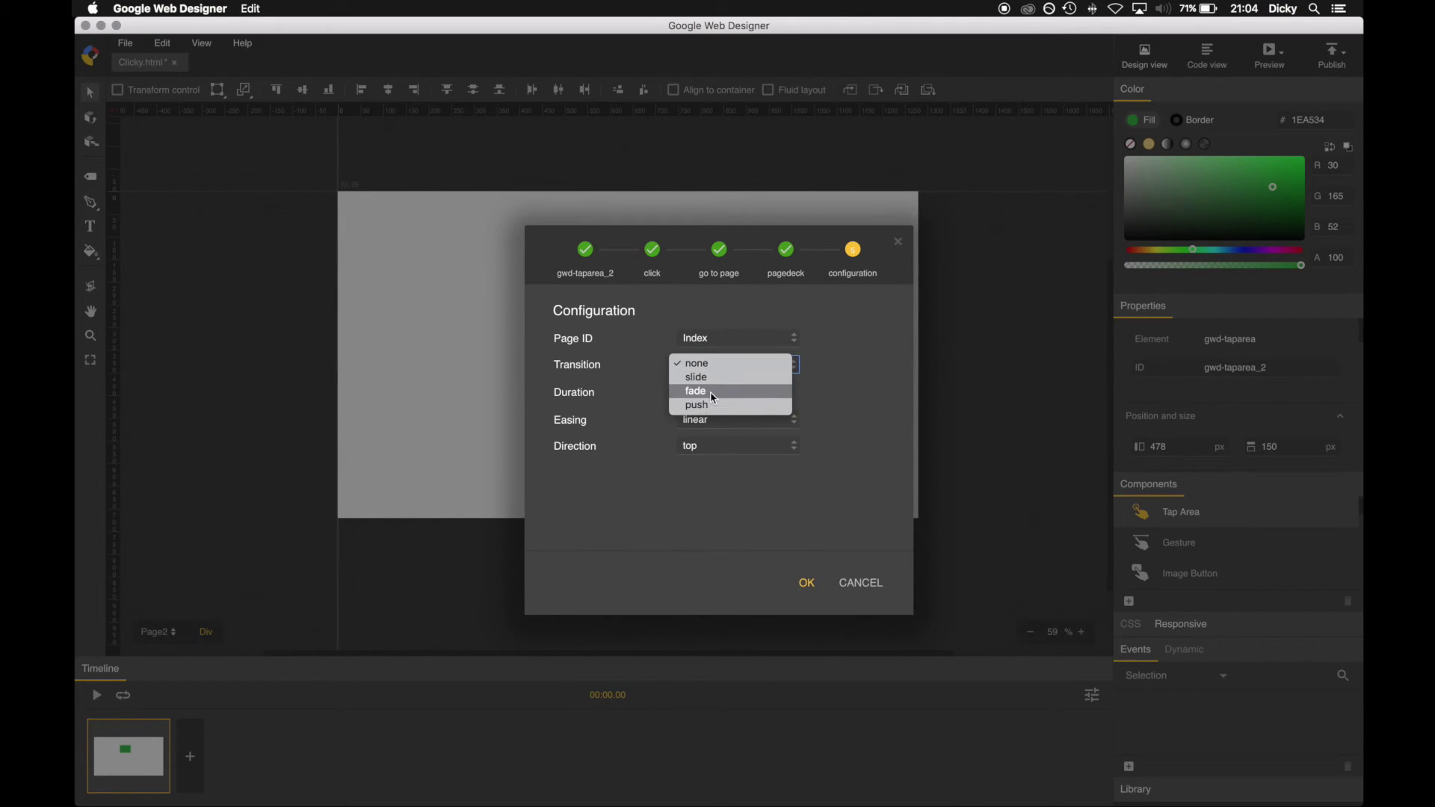
pyautogui.click(711, 377)
pyautogui.click(709, 392)
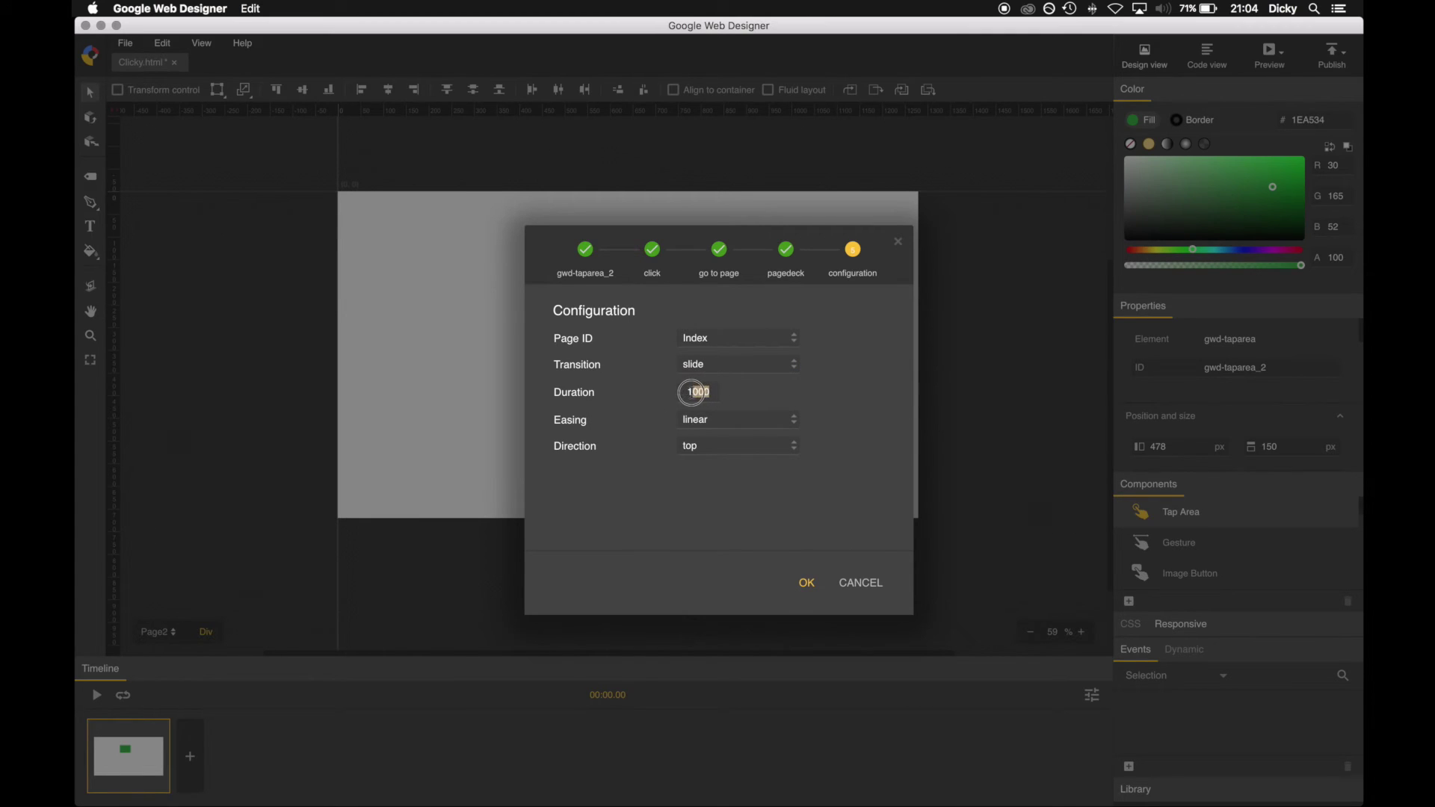
pyautogui.write('5')
pyautogui.click(764, 419)
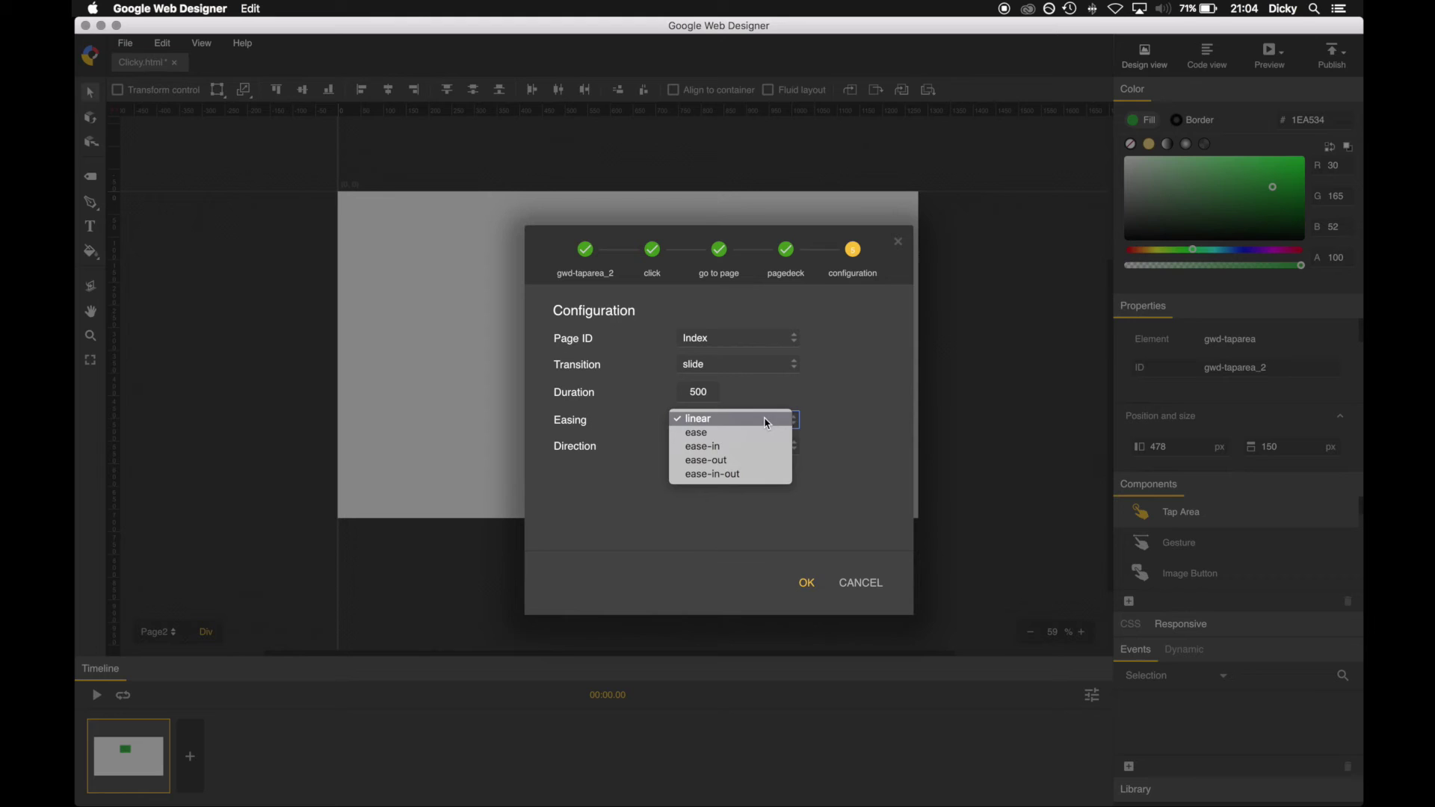
pyautogui.click(729, 476)
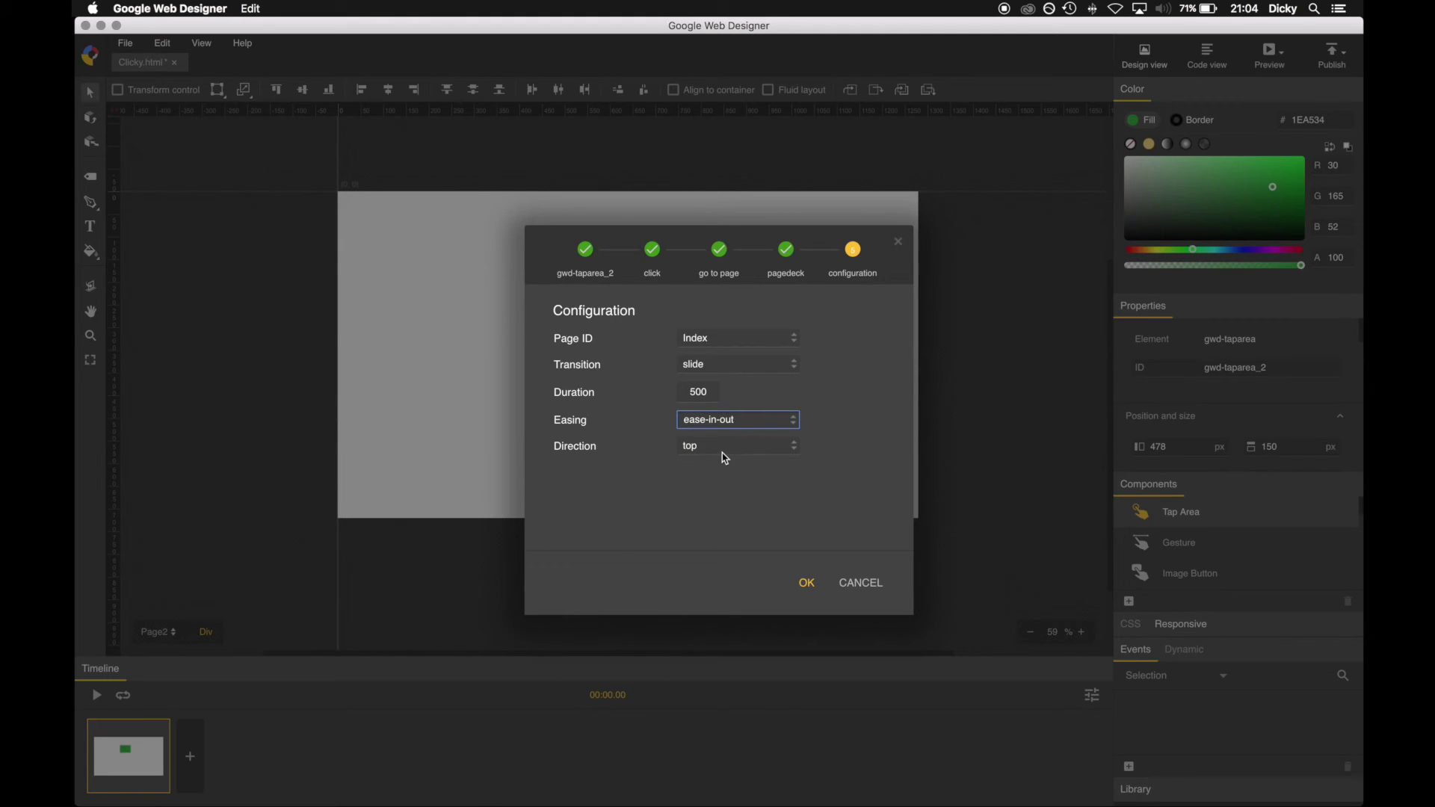
pyautogui.click(722, 449)
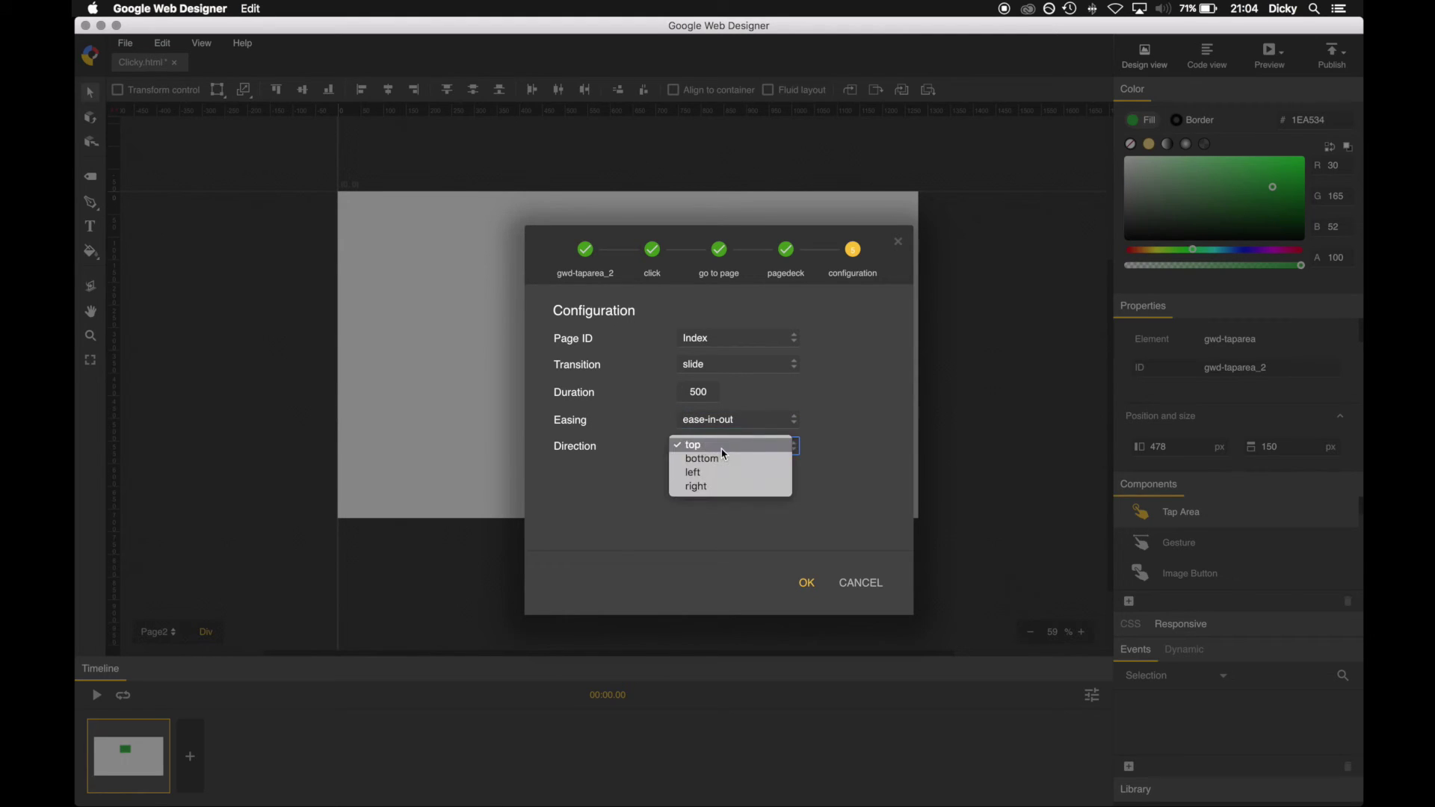
pyautogui.click(706, 487)
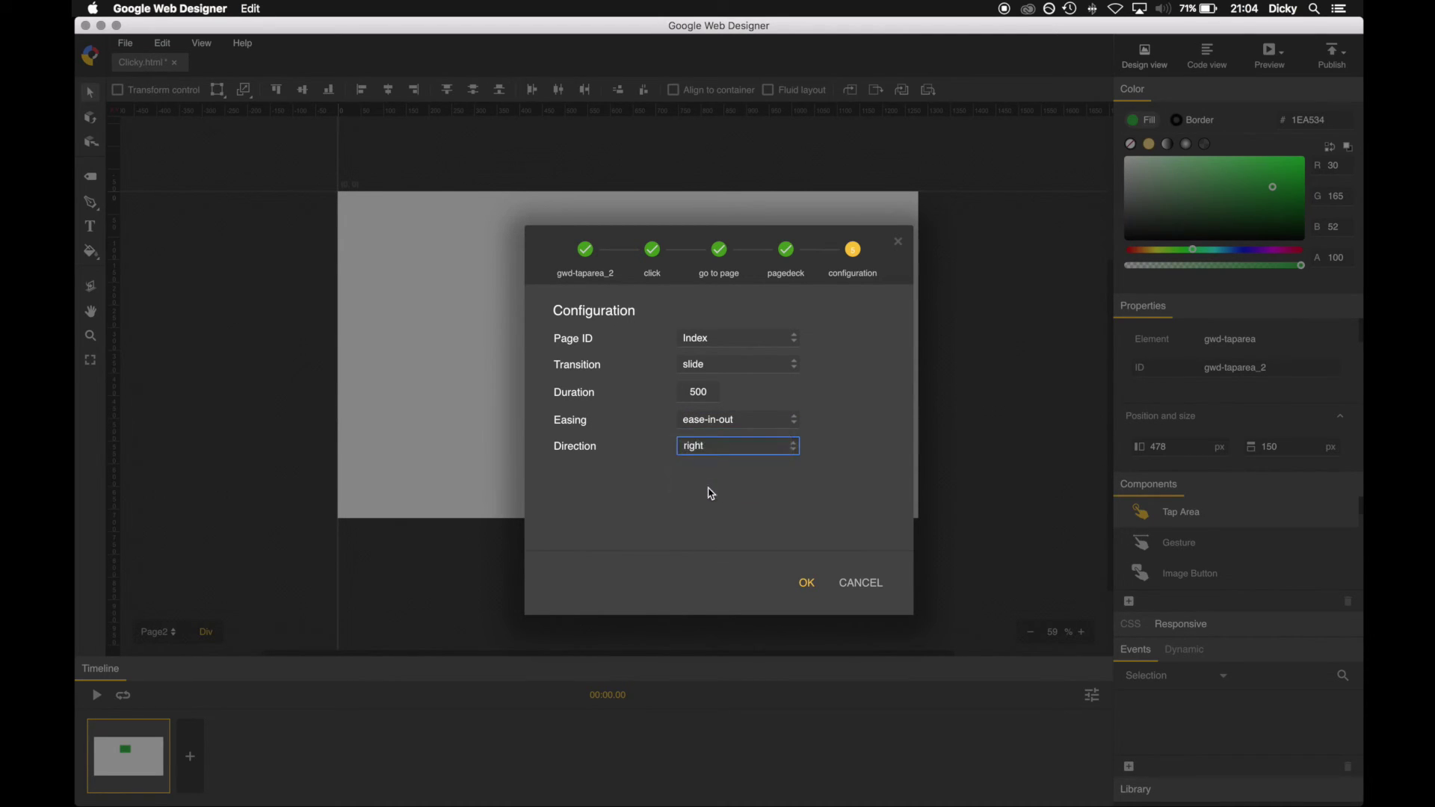
pyautogui.click(807, 584)
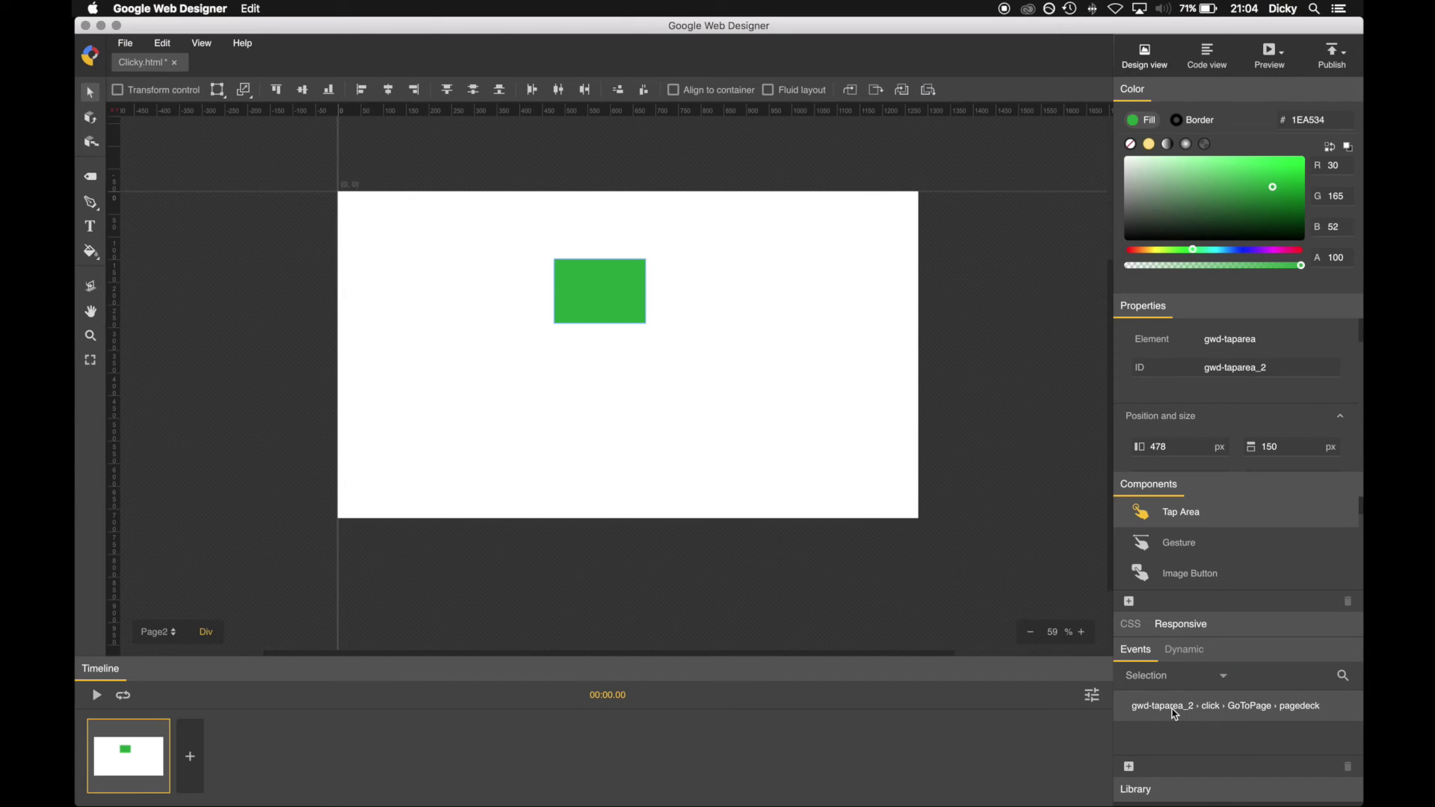
# Set the Events panel filter back to All and return the stage to Index.
pyautogui.click(1128, 707)
pyautogui.click(1221, 675)
pyautogui.click(1170, 699)
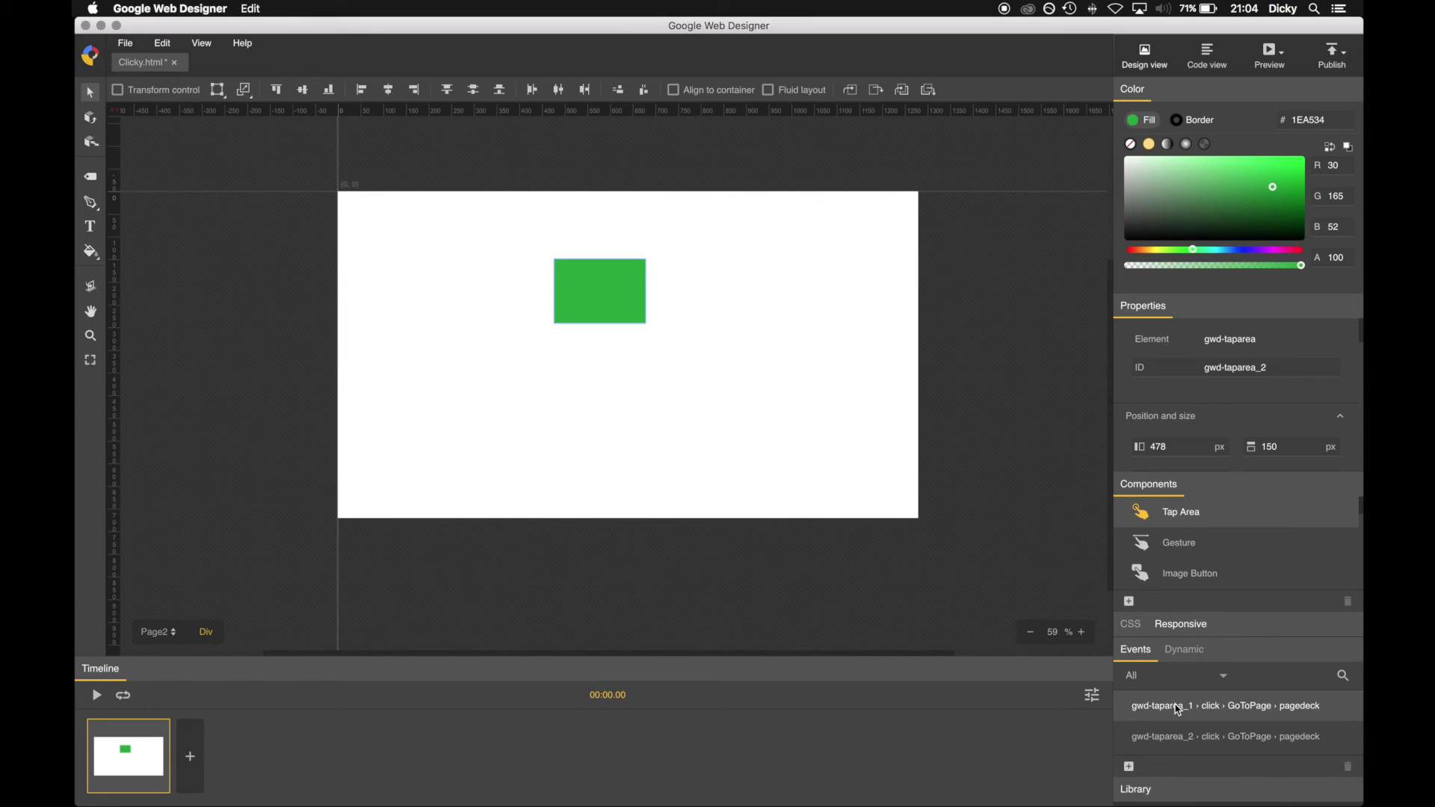
pyautogui.click(122, 634)
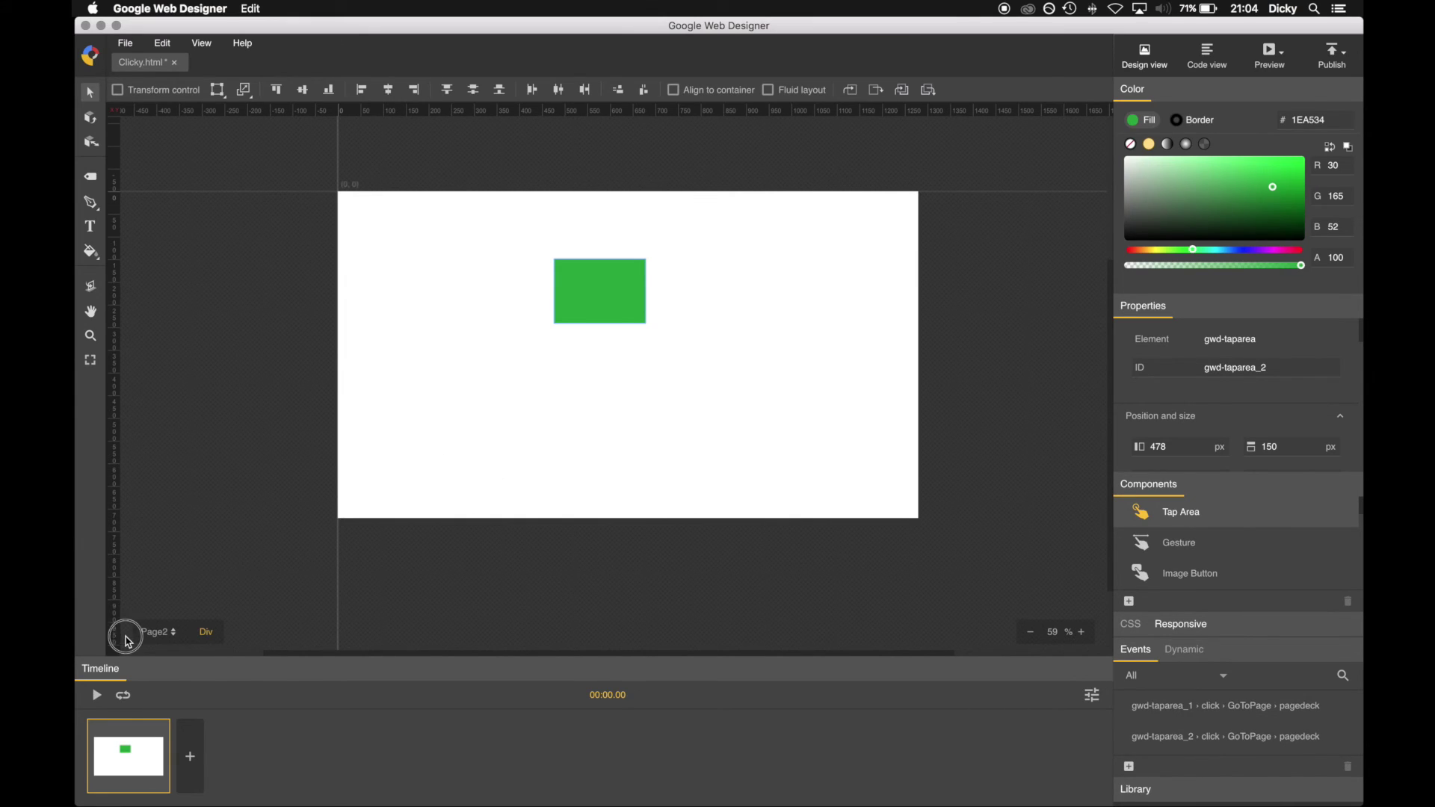
pyautogui.click(174, 632)
pyautogui.click(181, 532)
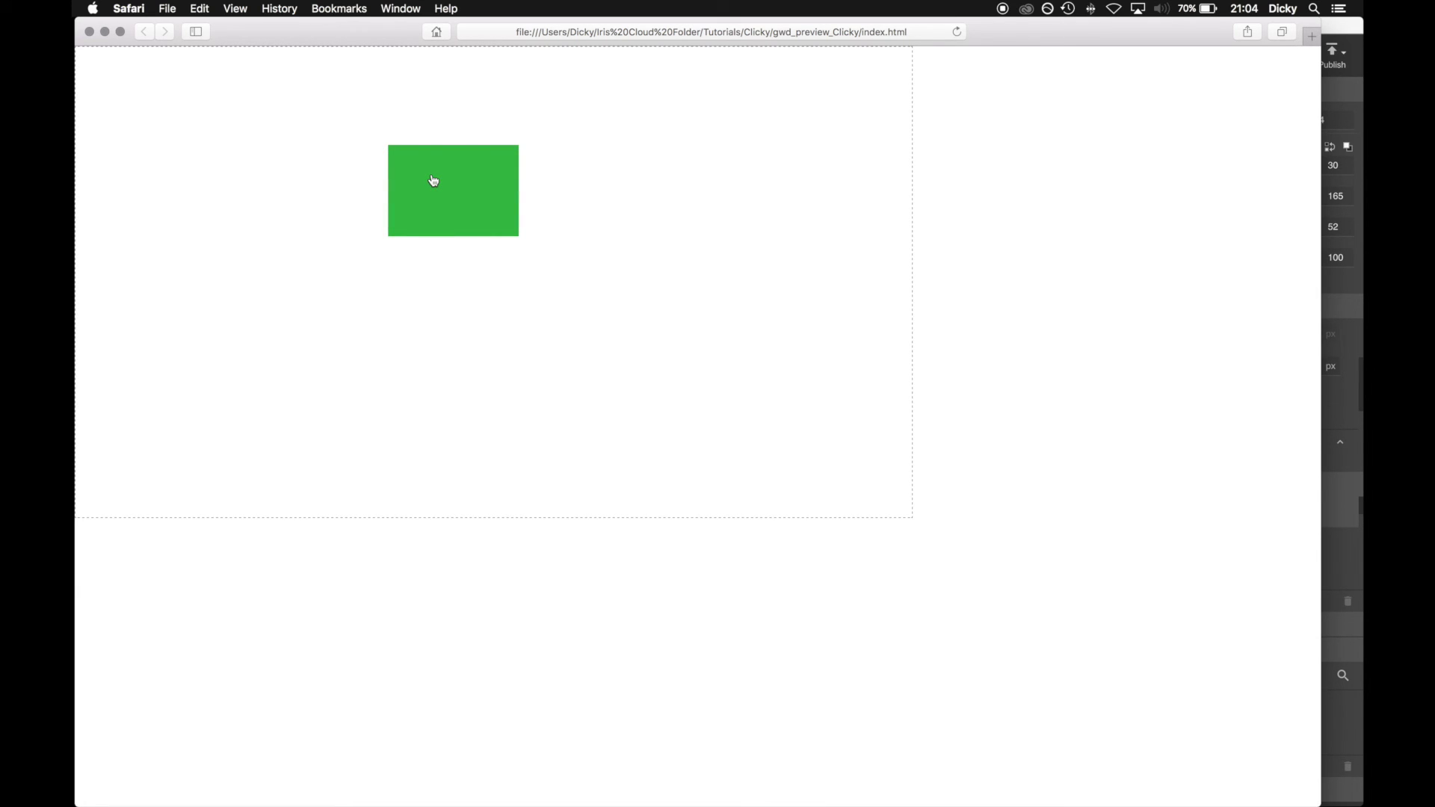
# In the Safari preview, trigger the green tap area so the red Index page slides in from the right.
pyautogui.click(434, 180)
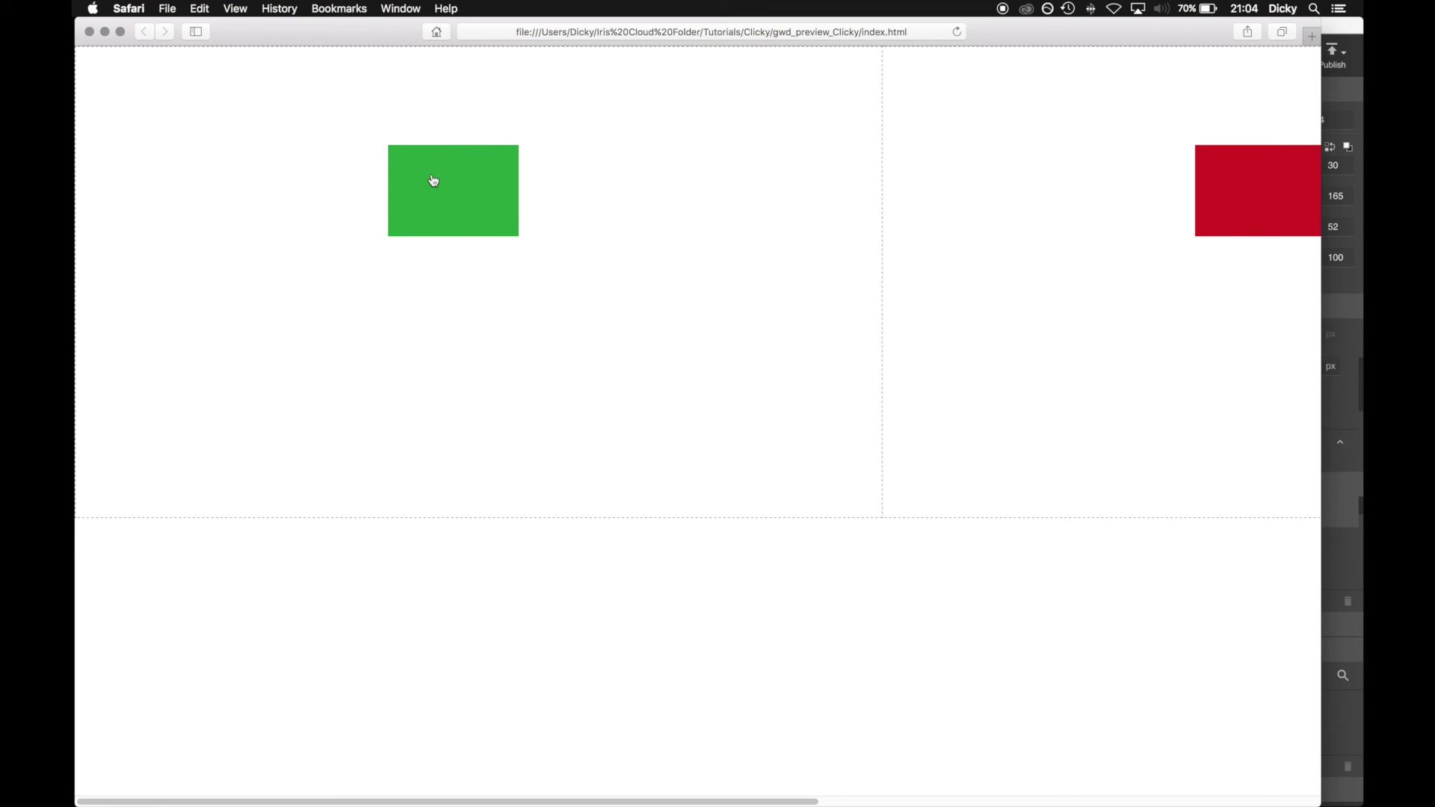